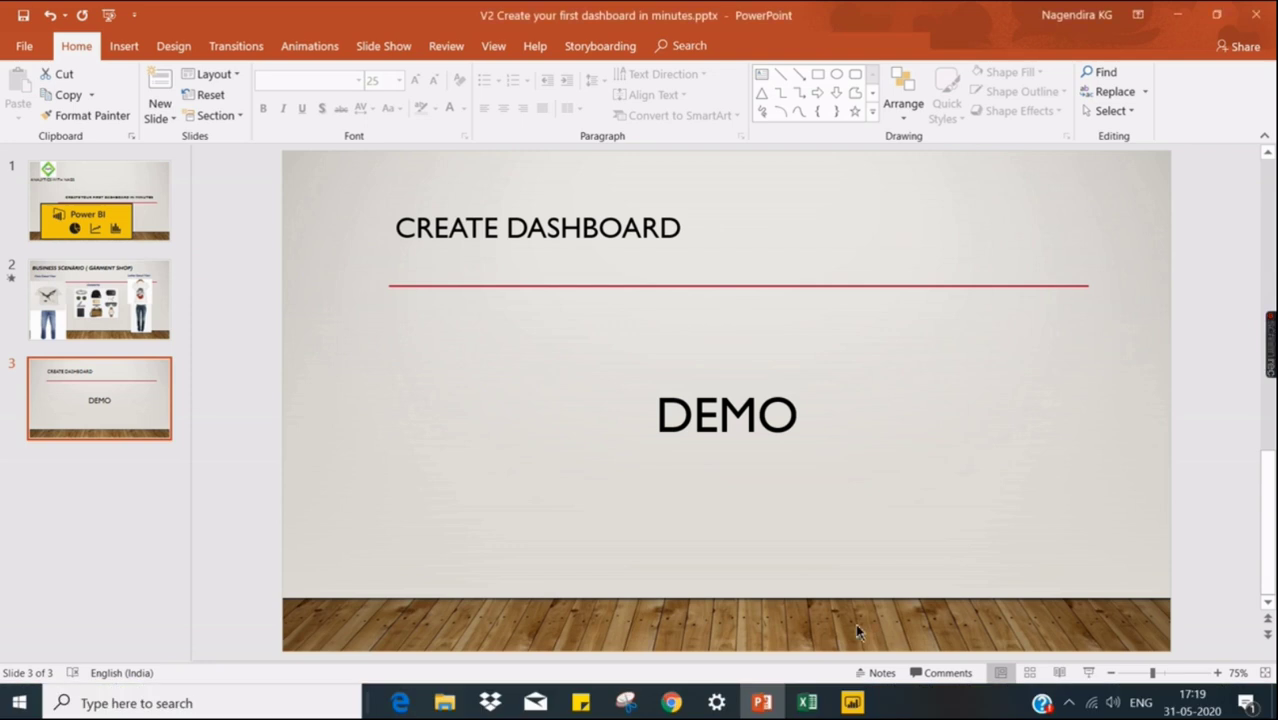
Switch from PowerPoint to the blank Power BI Desktop report.
{"action": "left_click", "coordinate": [851, 703]}
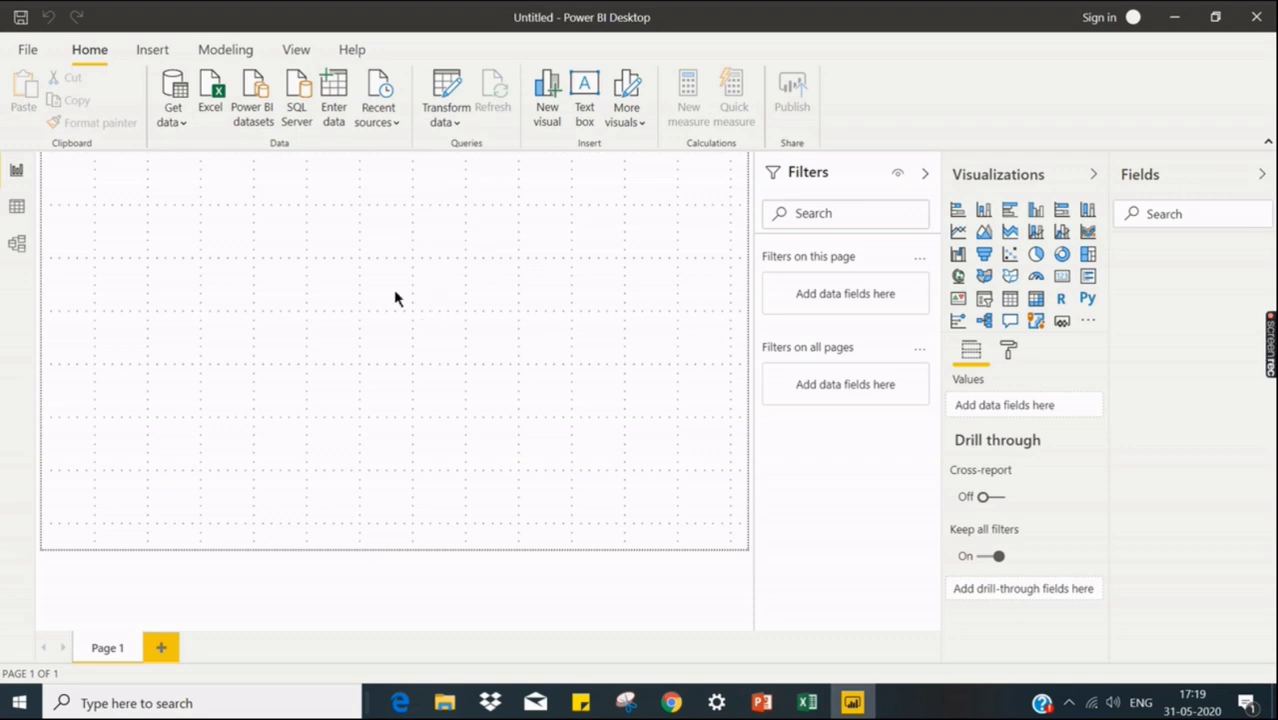
Open the Get data list of common sources such as Excel, SQL Server and Text/CSV.
{"action": "left_click", "coordinate": [175, 124]}
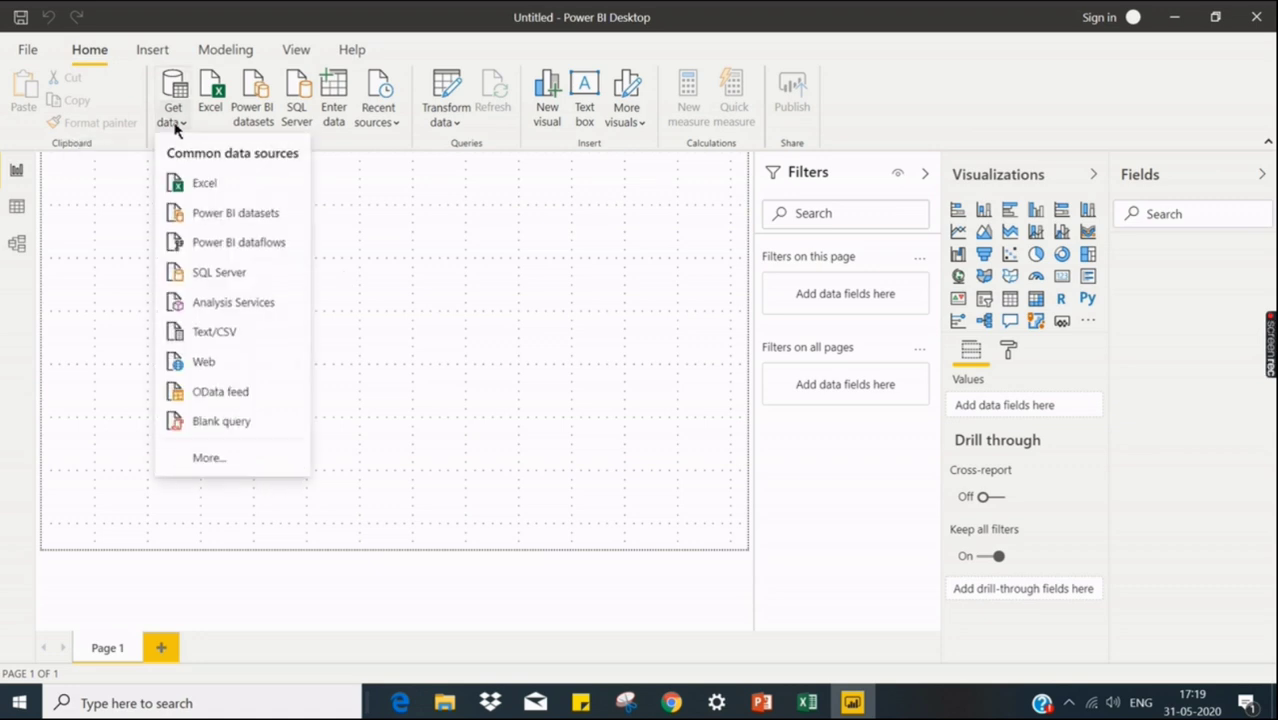
Browse the File, Database, Azure and Online Services connectors, then connect with File > Excel.
{"action": "left_click", "coordinate": [217, 470]}
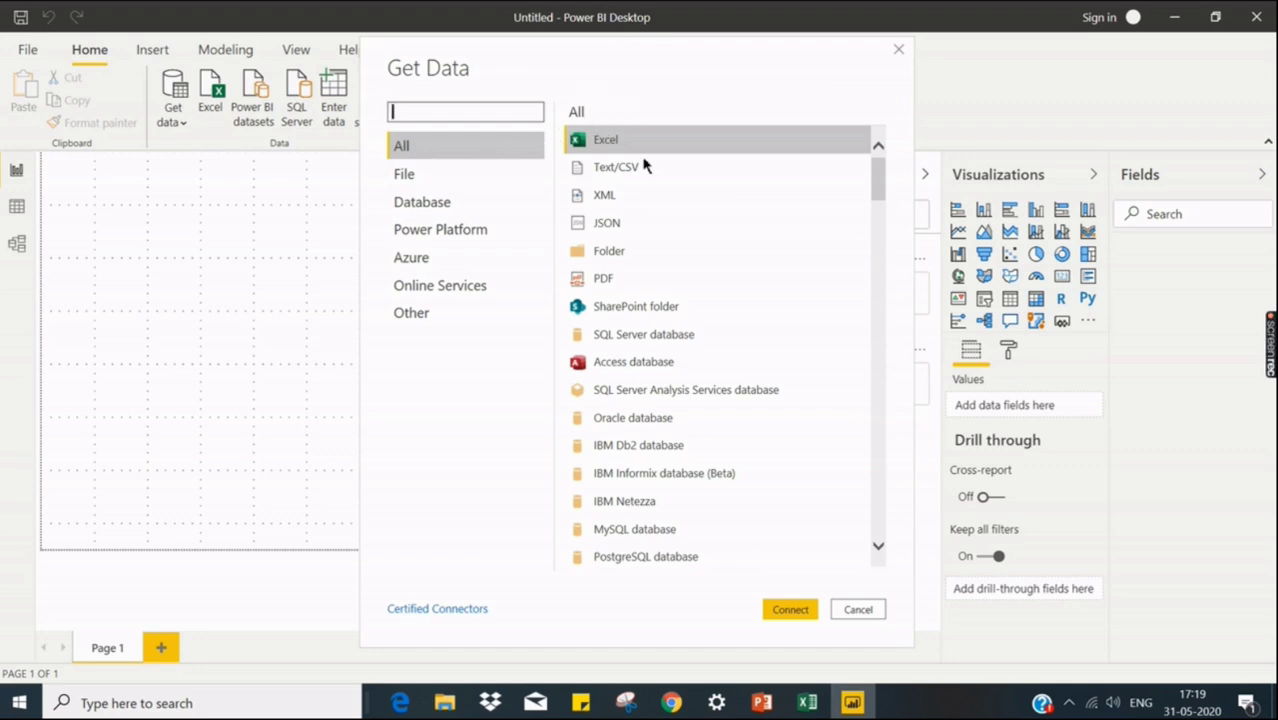
{"action": "left_click", "coordinate": [473, 178]}
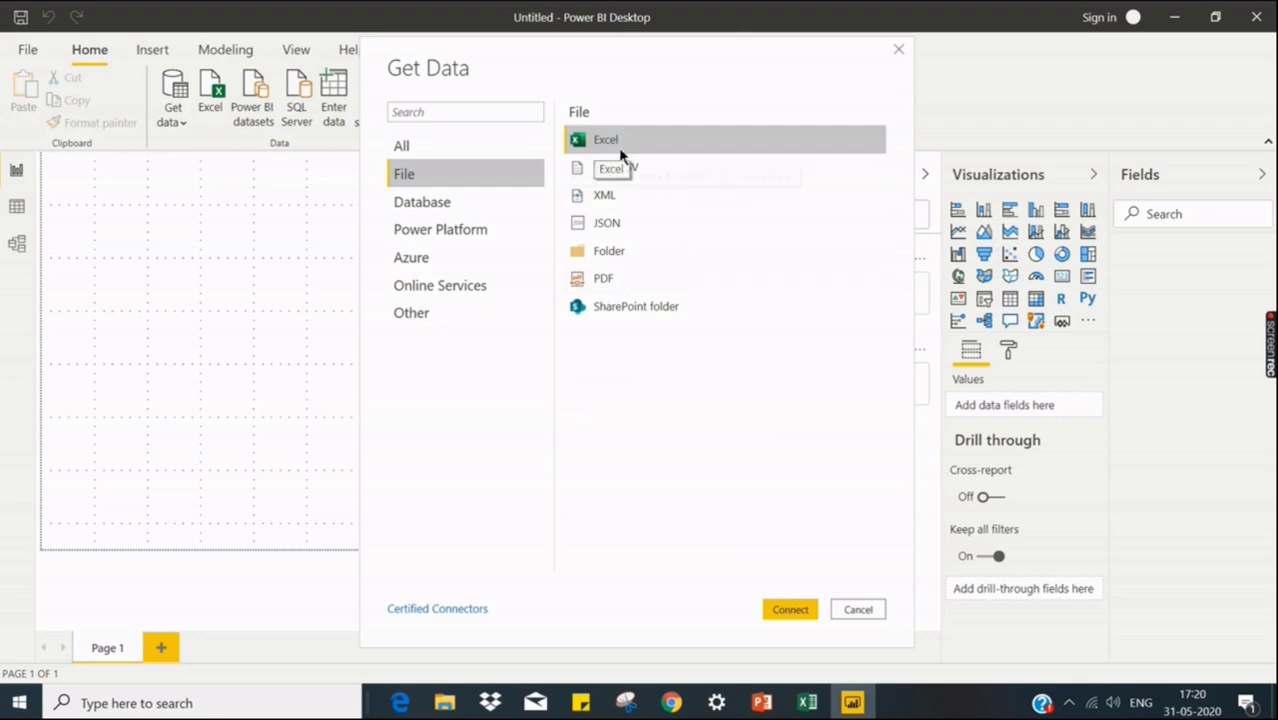
{"action": "left_click", "coordinate": [455, 218]}
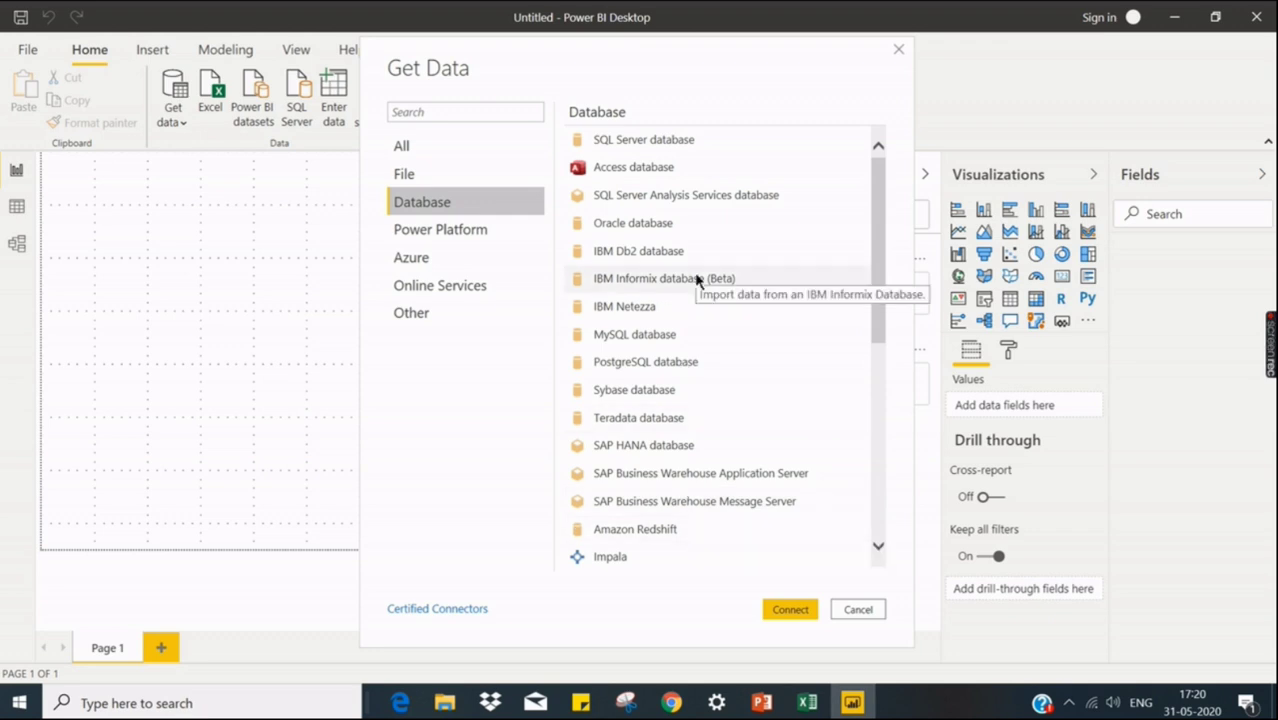
{"action": "left_click", "coordinate": [480, 270]}
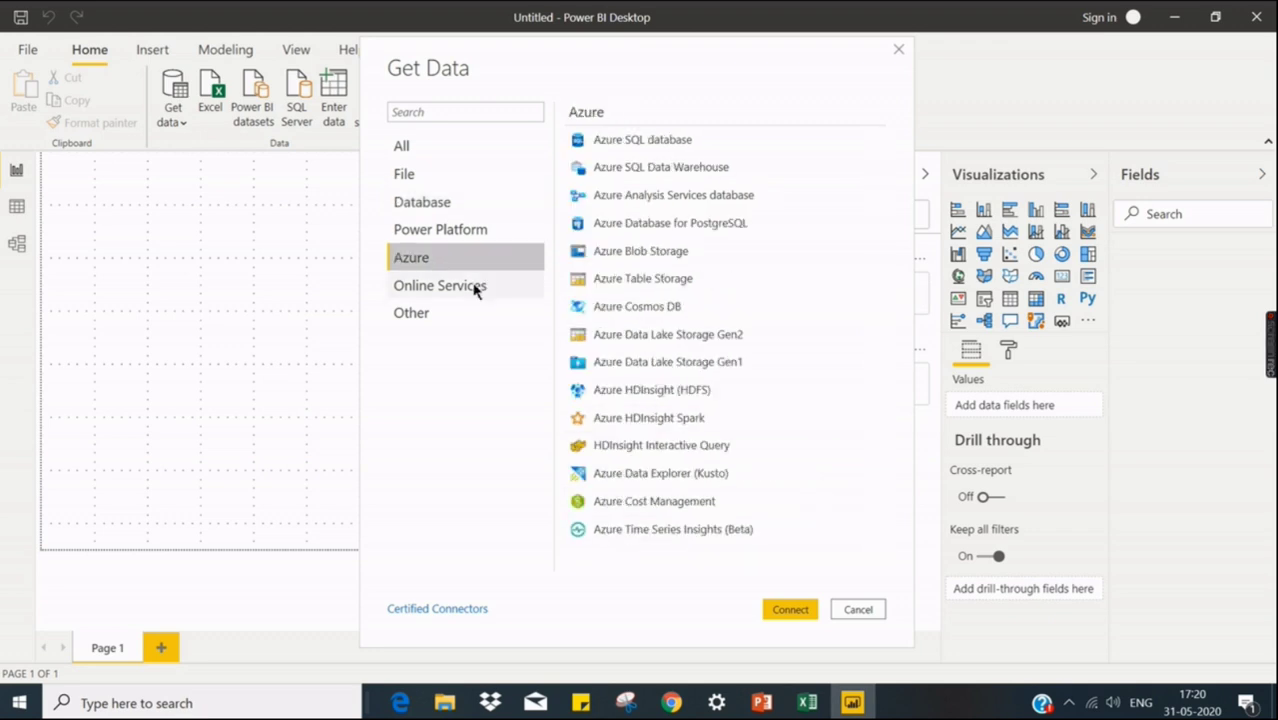
{"action": "left_click", "coordinate": [472, 292]}
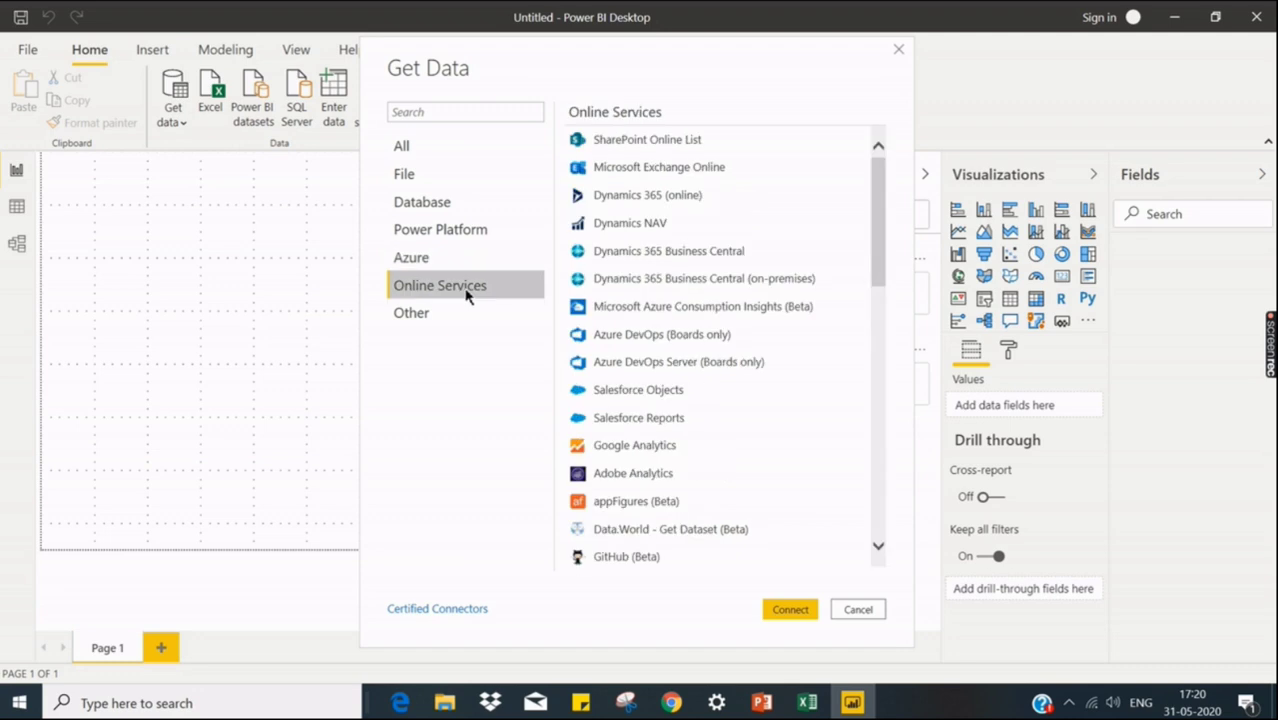
{"action": "left_click", "coordinate": [455, 208]}
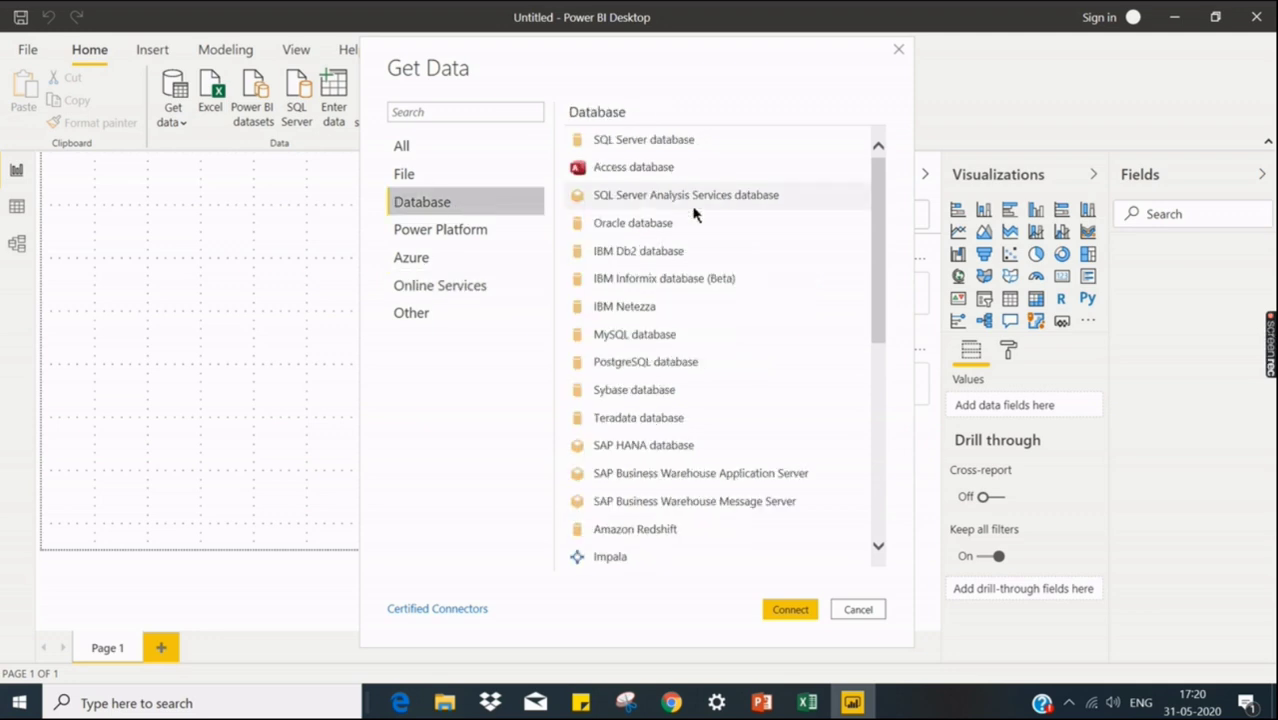
{"action": "left_click", "coordinate": [448, 178]}
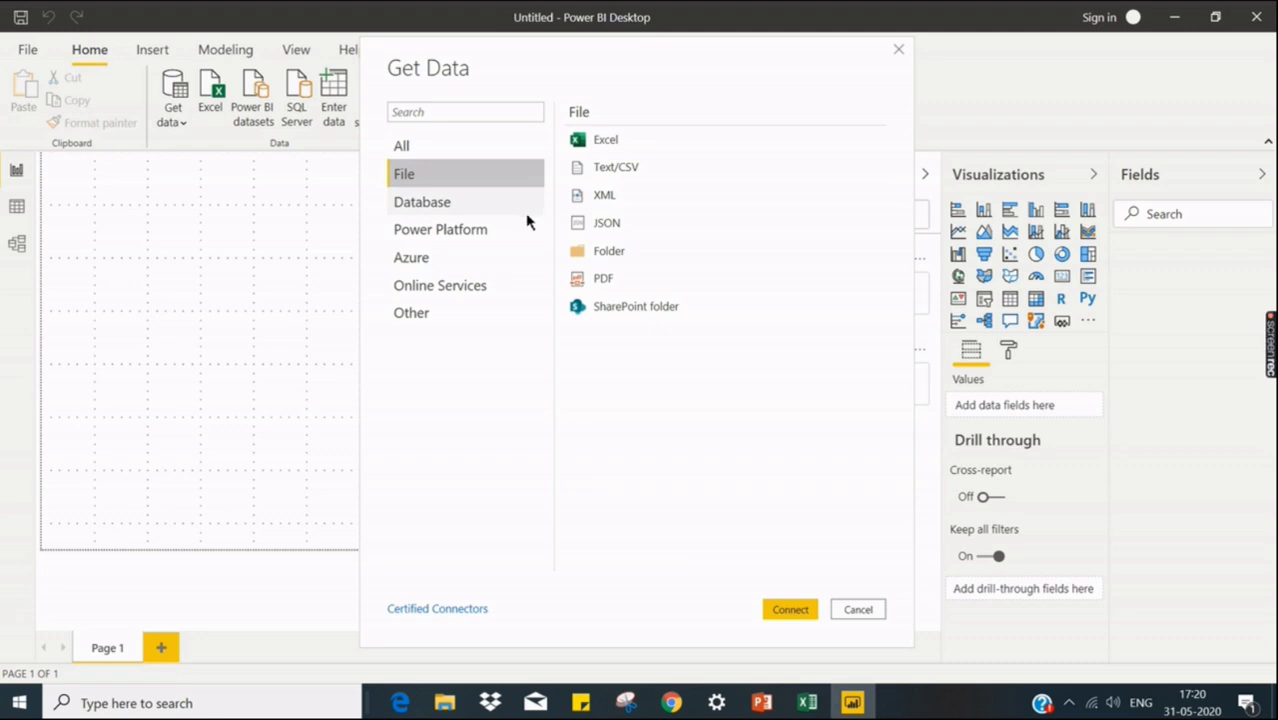
{"action": "left_click", "coordinate": [606, 142]}
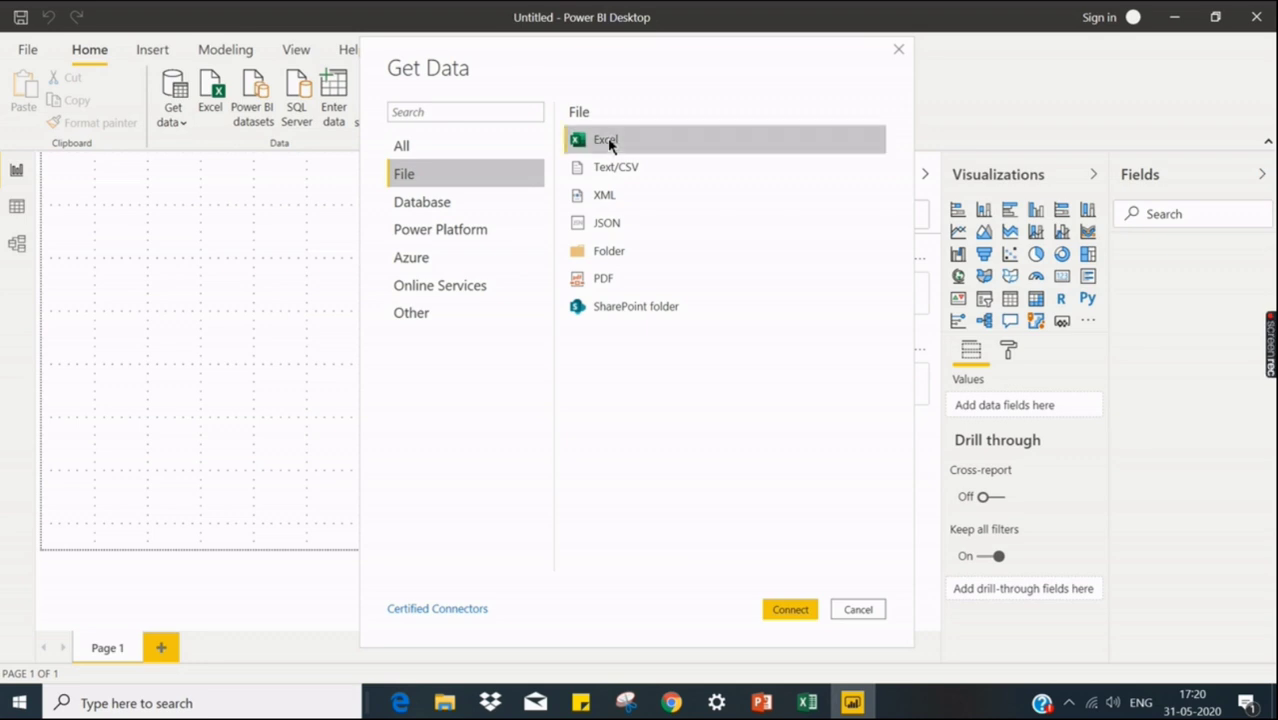
{"action": "left_click", "coordinate": [789, 612]}
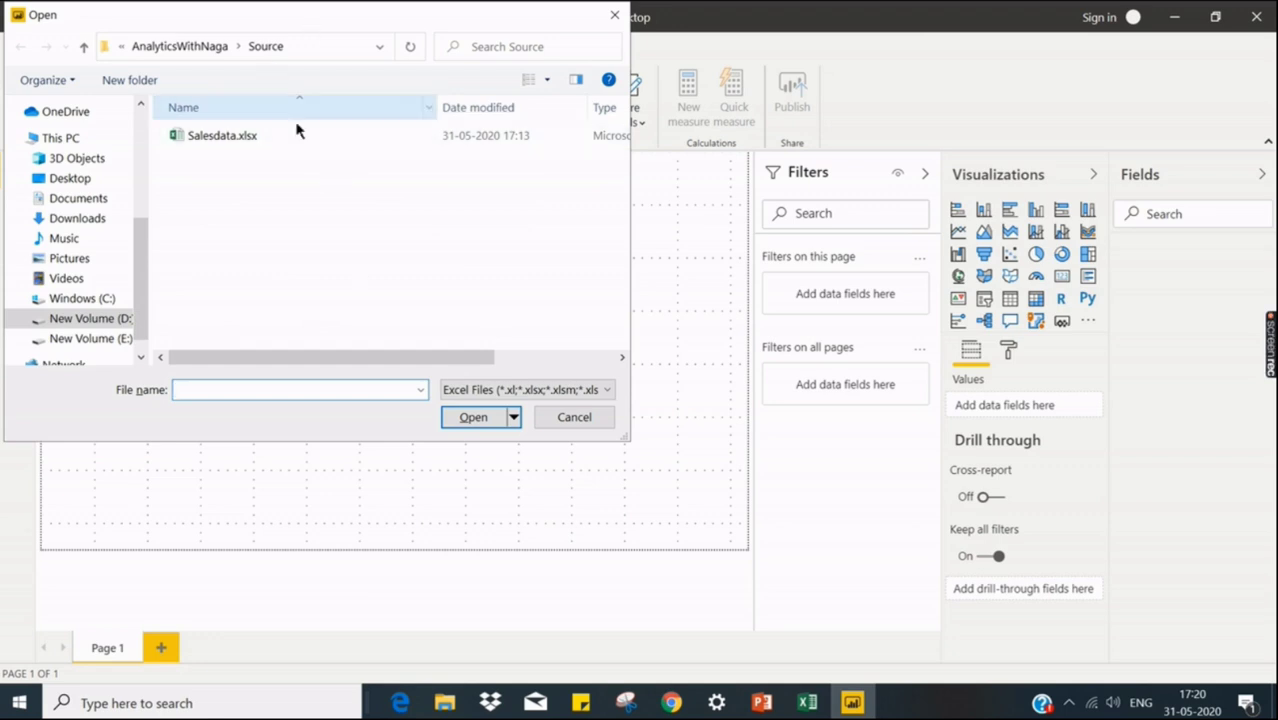
Open Salesdata.xlsx and preview its Data sheet in the Navigator.
{"action": "left_click", "coordinate": [202, 142]}
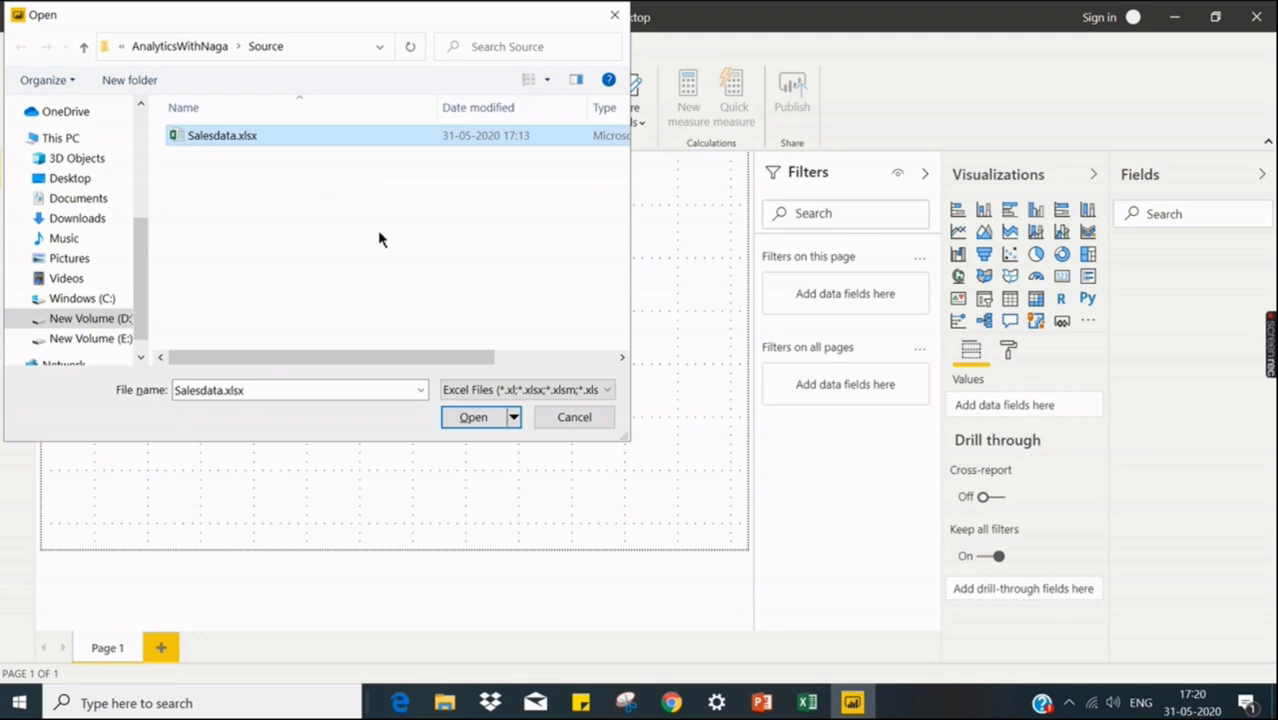
{"action": "left_click", "coordinate": [474, 418]}
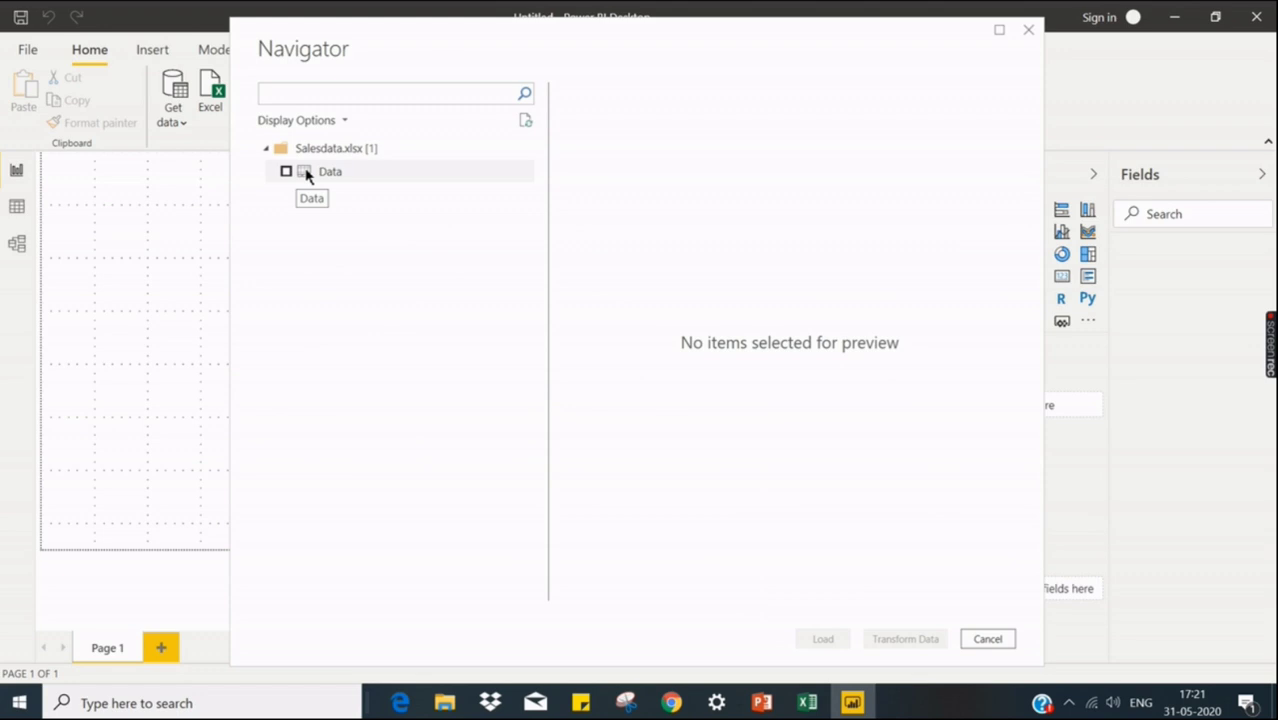
{"action": "left_click", "coordinate": [330, 172]}
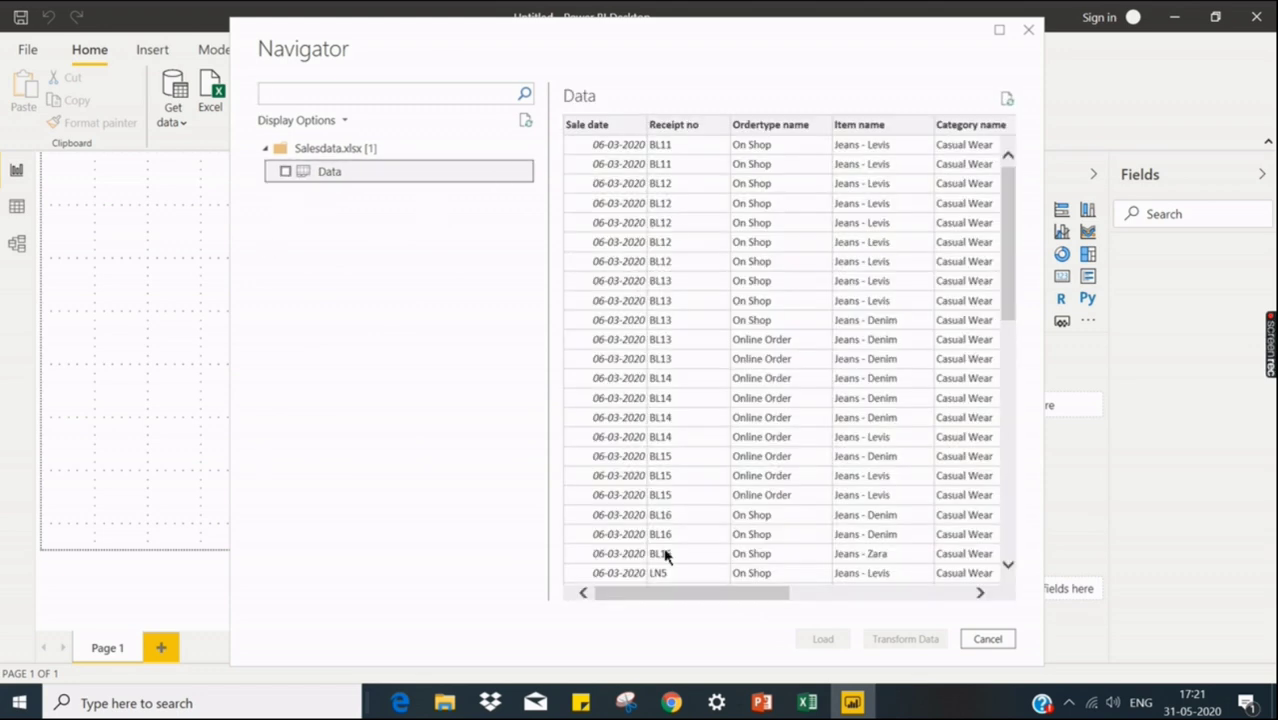
Scroll through the Data sheet's sales columns, tick the sheet and load it.
{"action": "left_click_drag", "start_coordinate": [655, 600], "coordinate": [658, 603]}
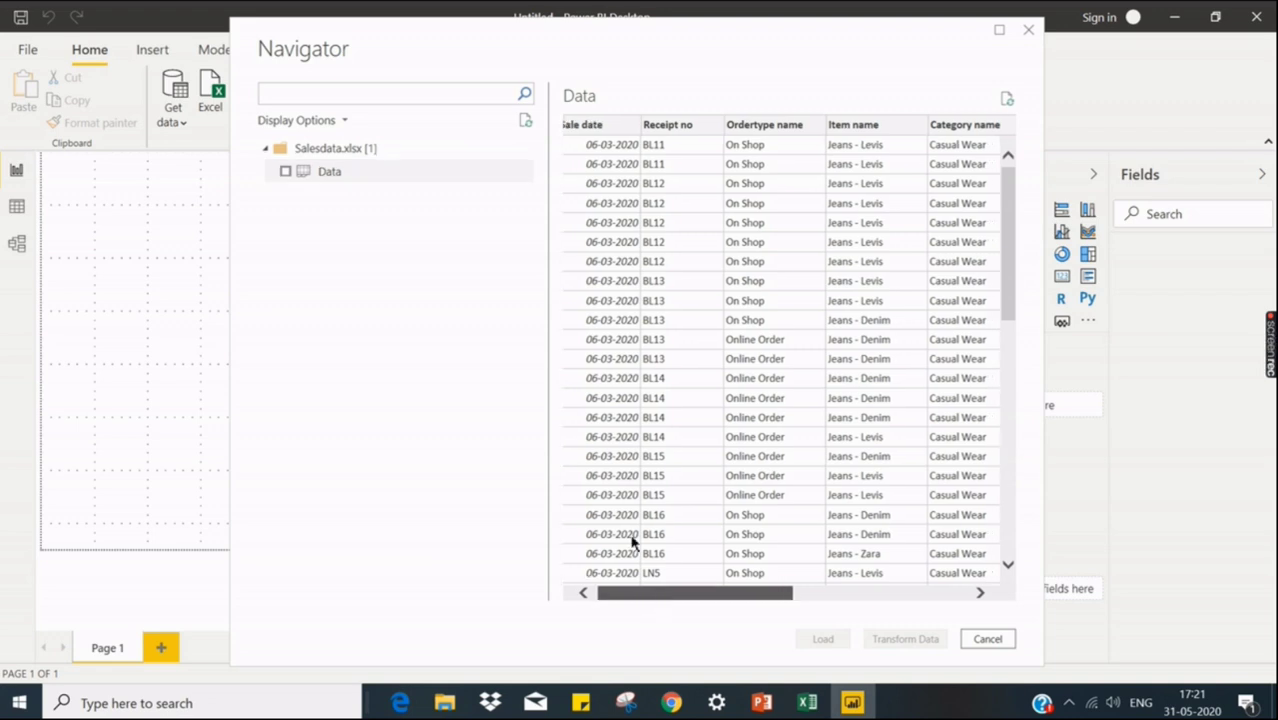
{"action": "scroll", "coordinate": [632, 541], "scroll_direction": "left", "scroll_amount": 1}
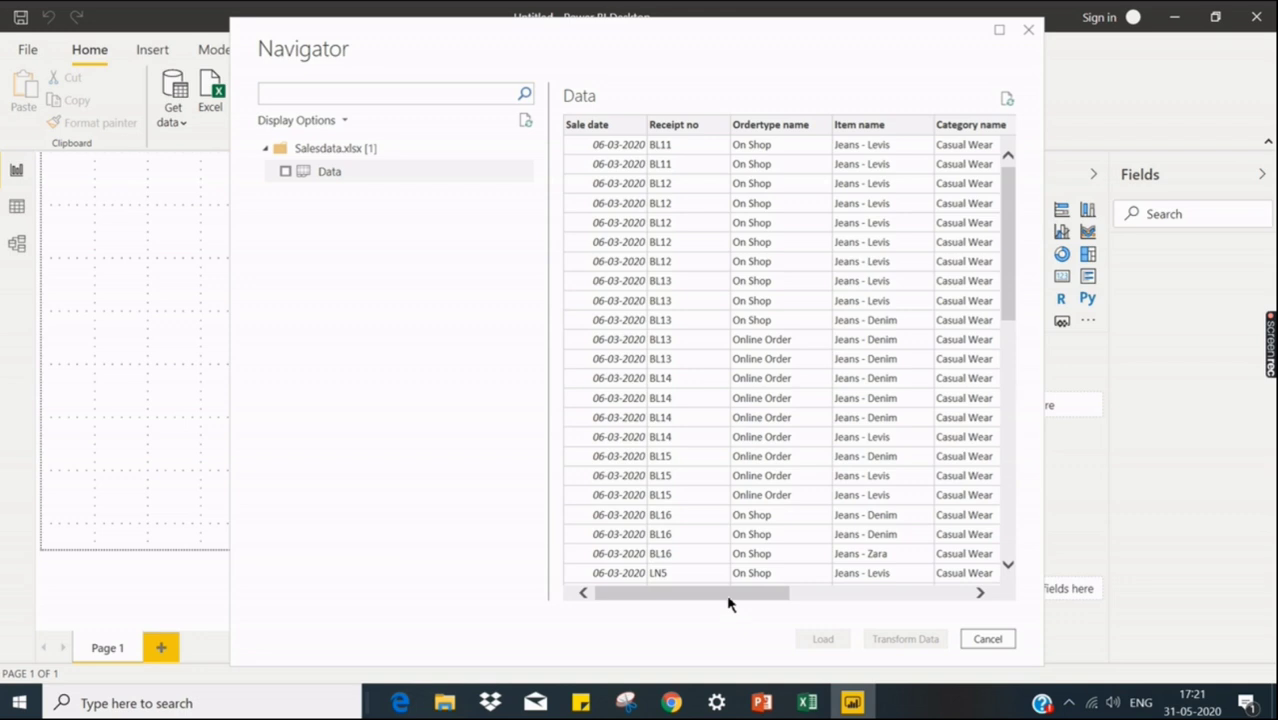
{"action": "left_click_drag", "start_coordinate": [728, 597], "coordinate": [755, 600]}
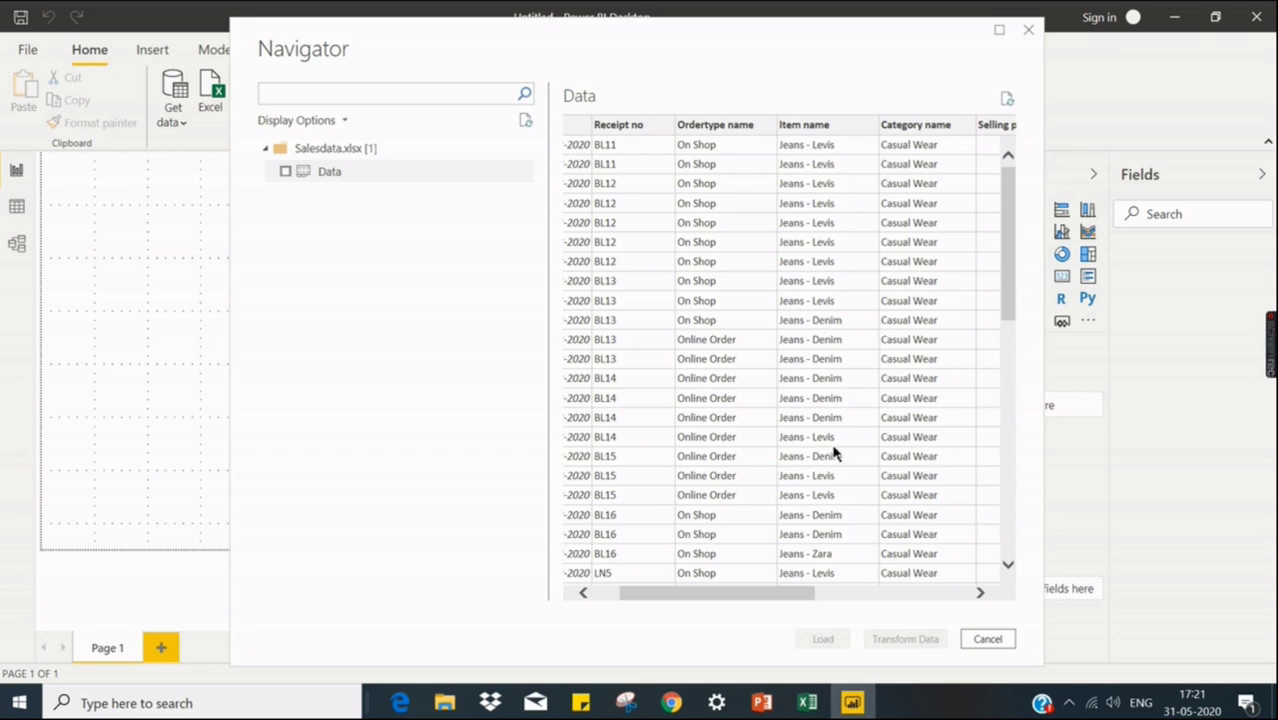
{"action": "left_click_drag", "start_coordinate": [787, 597], "coordinate": [965, 600]}
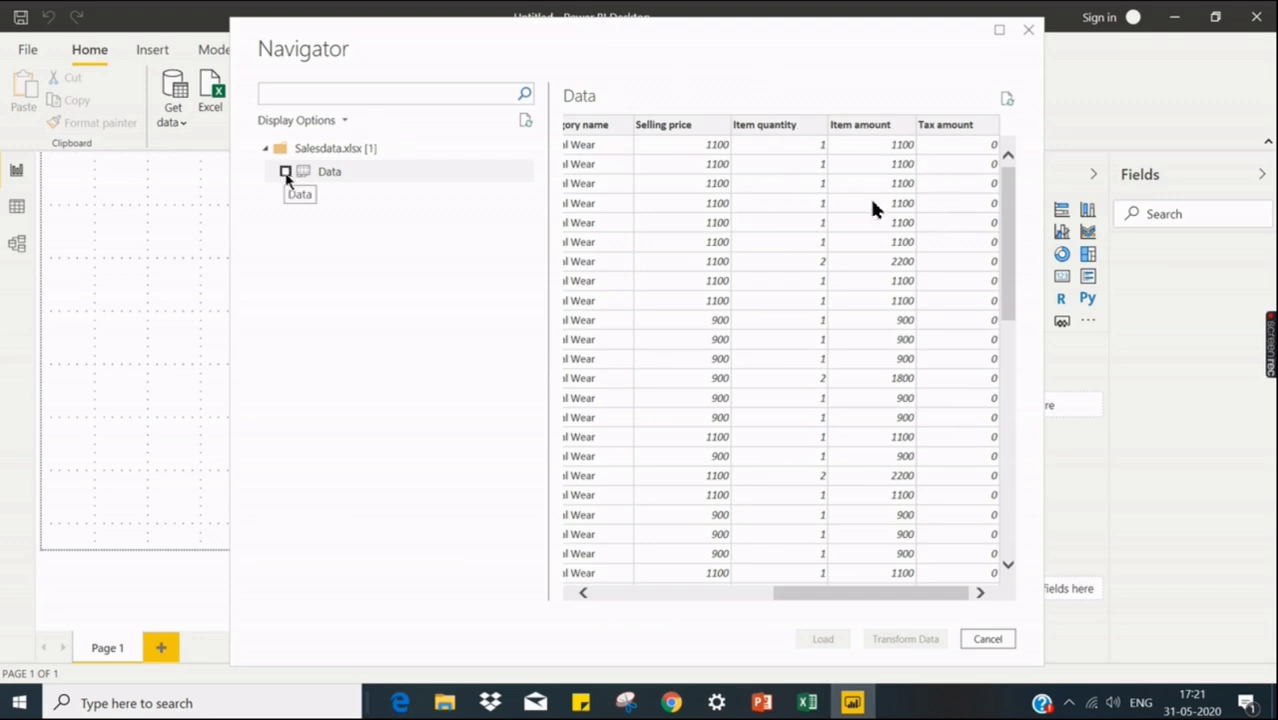
{"action": "left_click", "coordinate": [285, 172]}
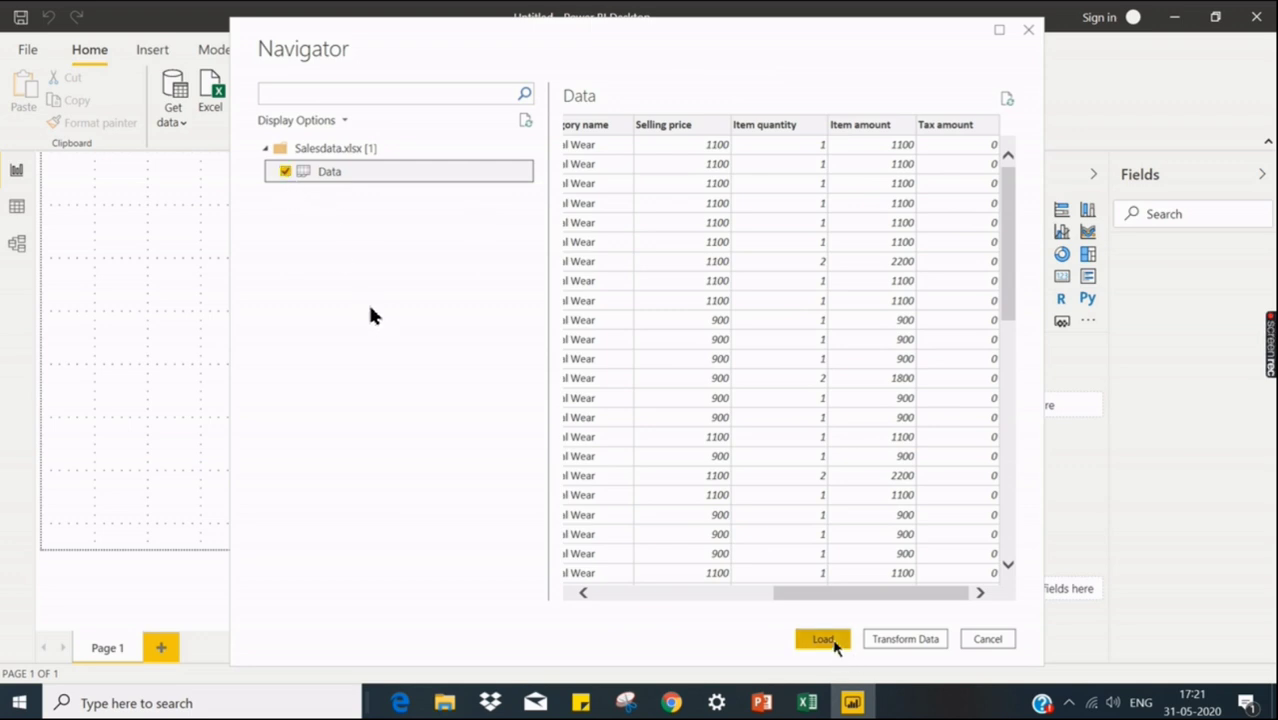
{"action": "left_click", "coordinate": [836, 645]}
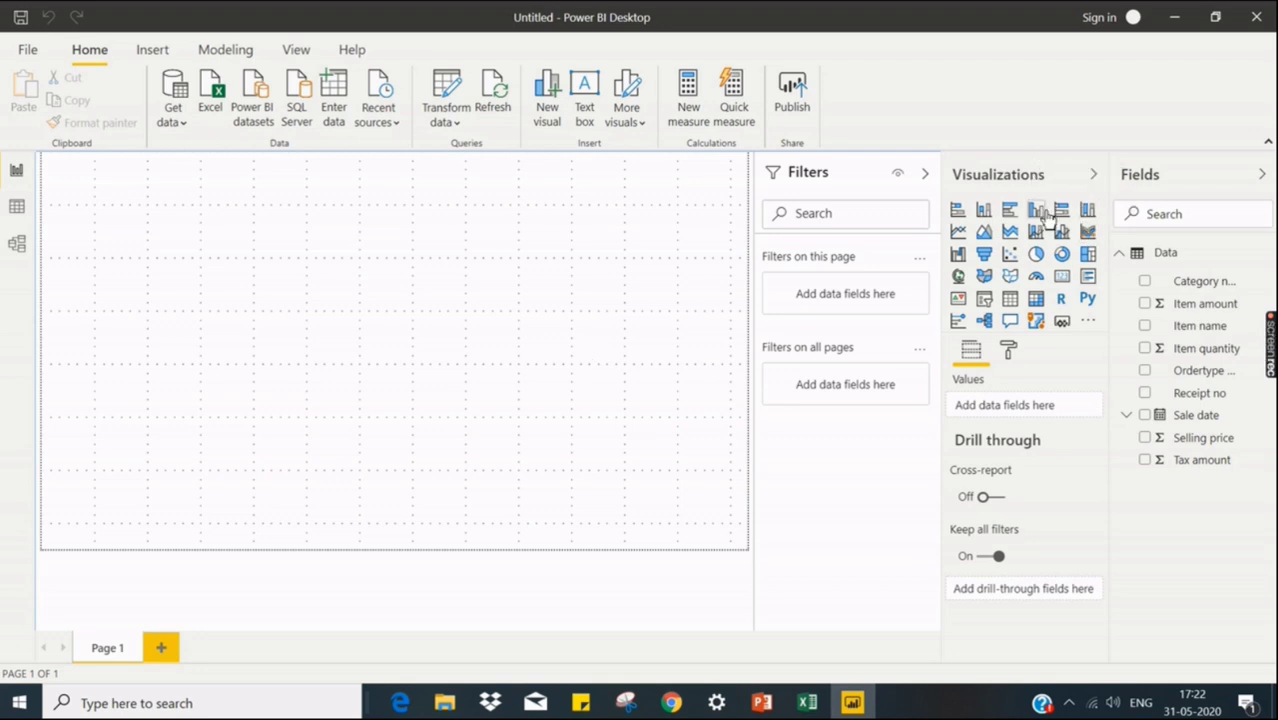
Add a clustered bar chart lower on the page, enlarge it, and plot Item amount by Item name.
{"action": "left_click", "coordinate": [1010, 210]}
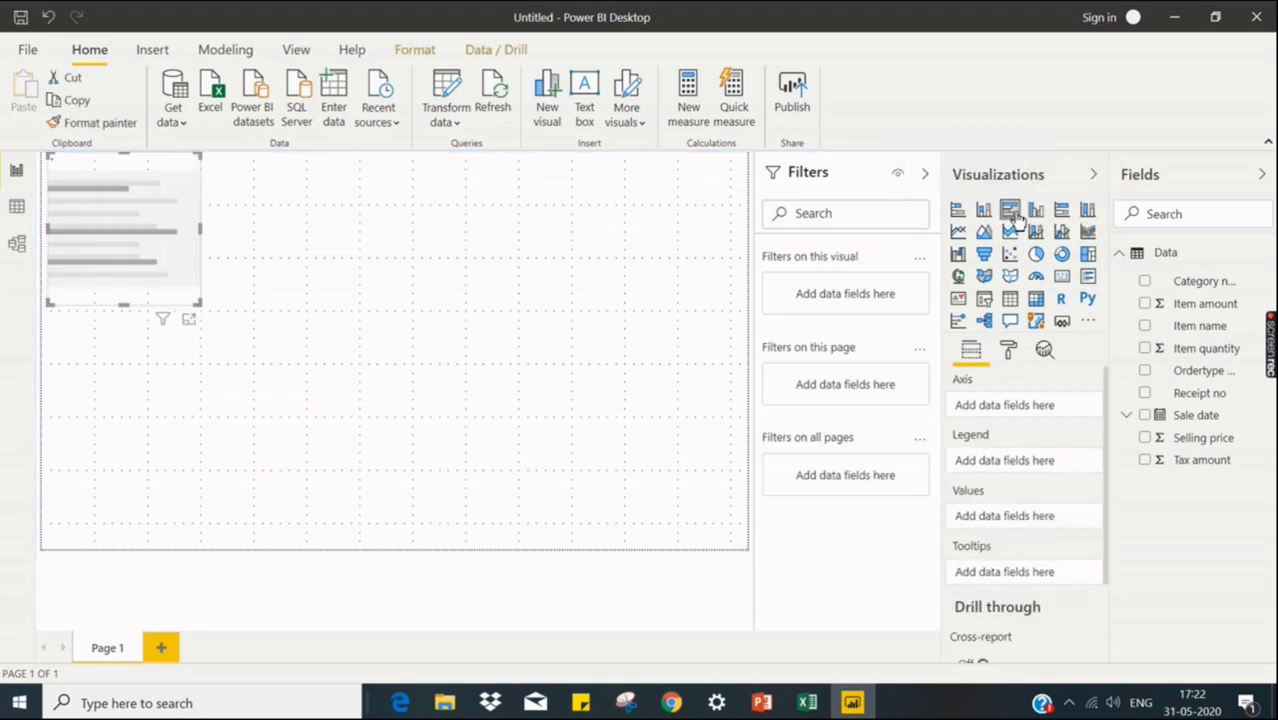
{"action": "left_click_drag", "start_coordinate": [163, 228], "coordinate": [158, 310]}
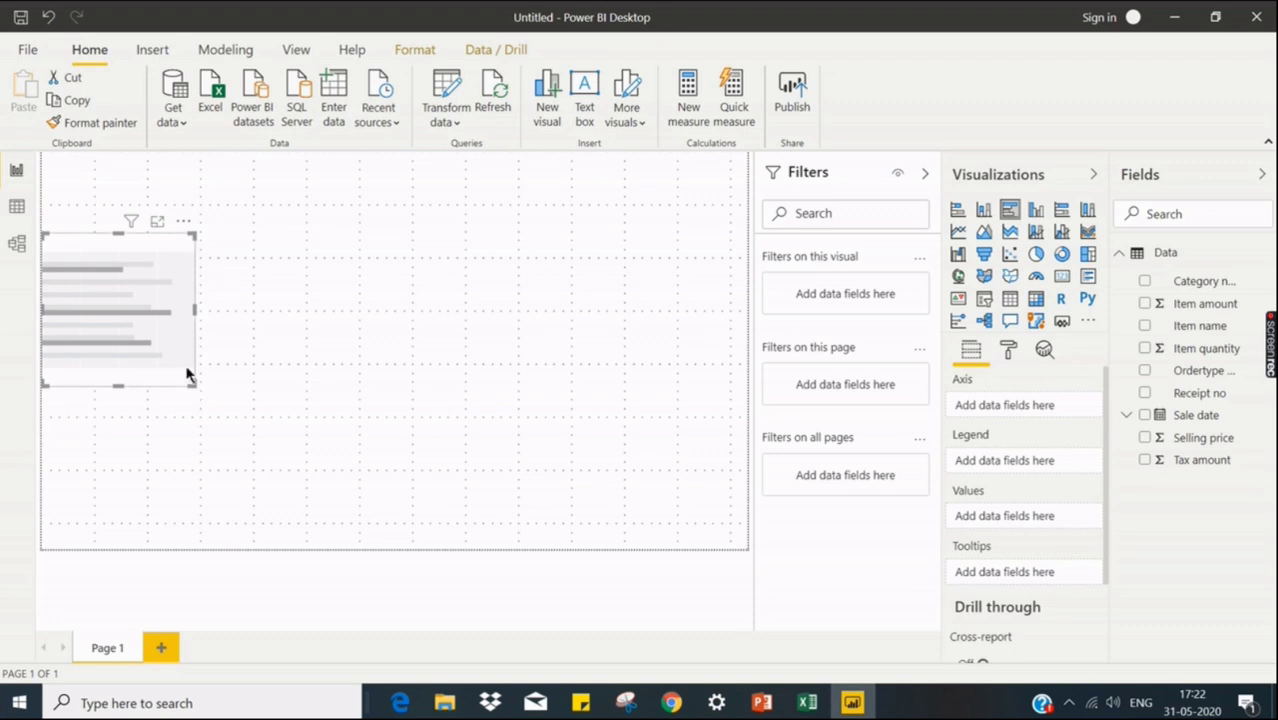
{"action": "left_click_drag", "start_coordinate": [196, 385], "coordinate": [340, 559]}
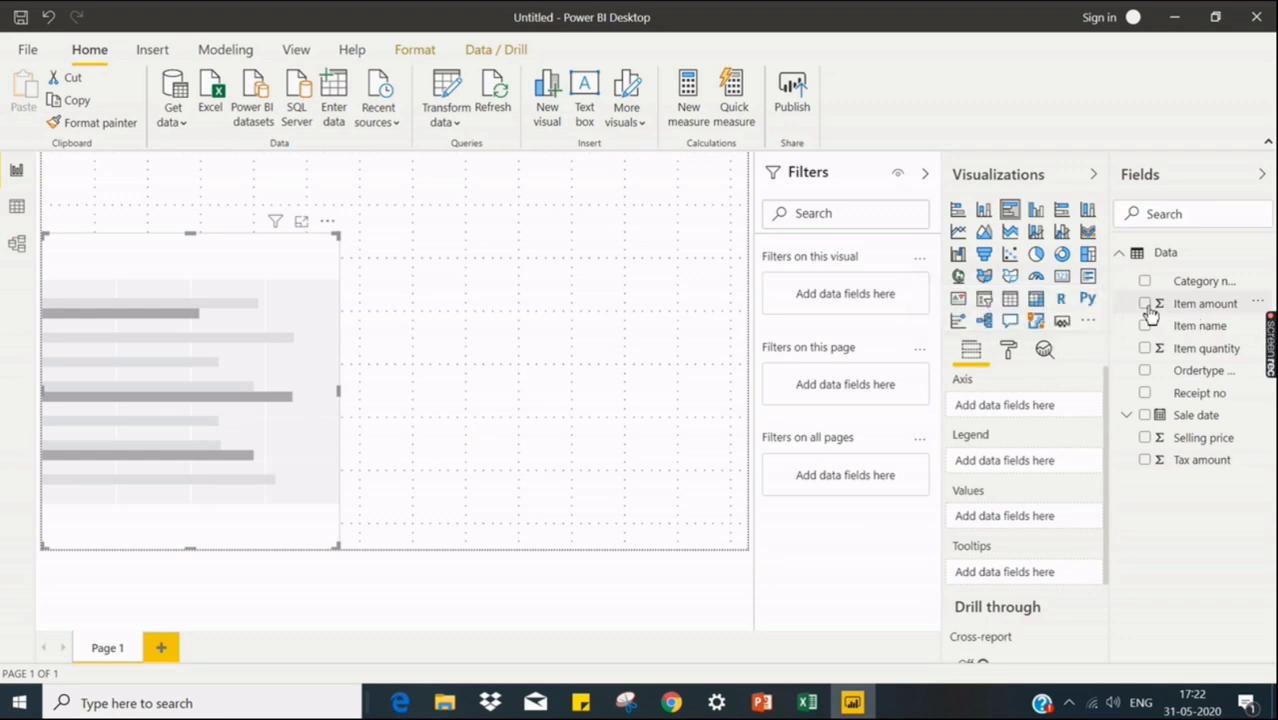
{"action": "left_click", "coordinate": [1146, 305]}
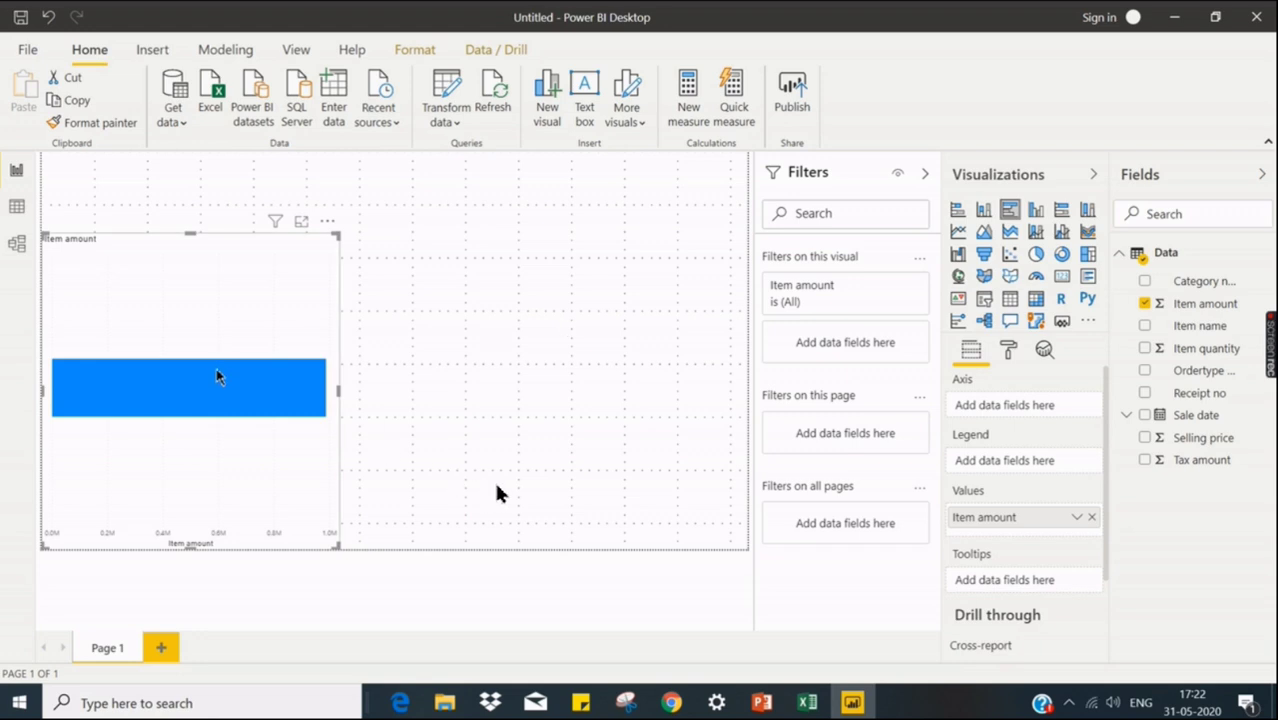
{"action": "mouse_move", "coordinate": [216, 370]}
{"action": "left_click", "coordinate": [1145, 327]}
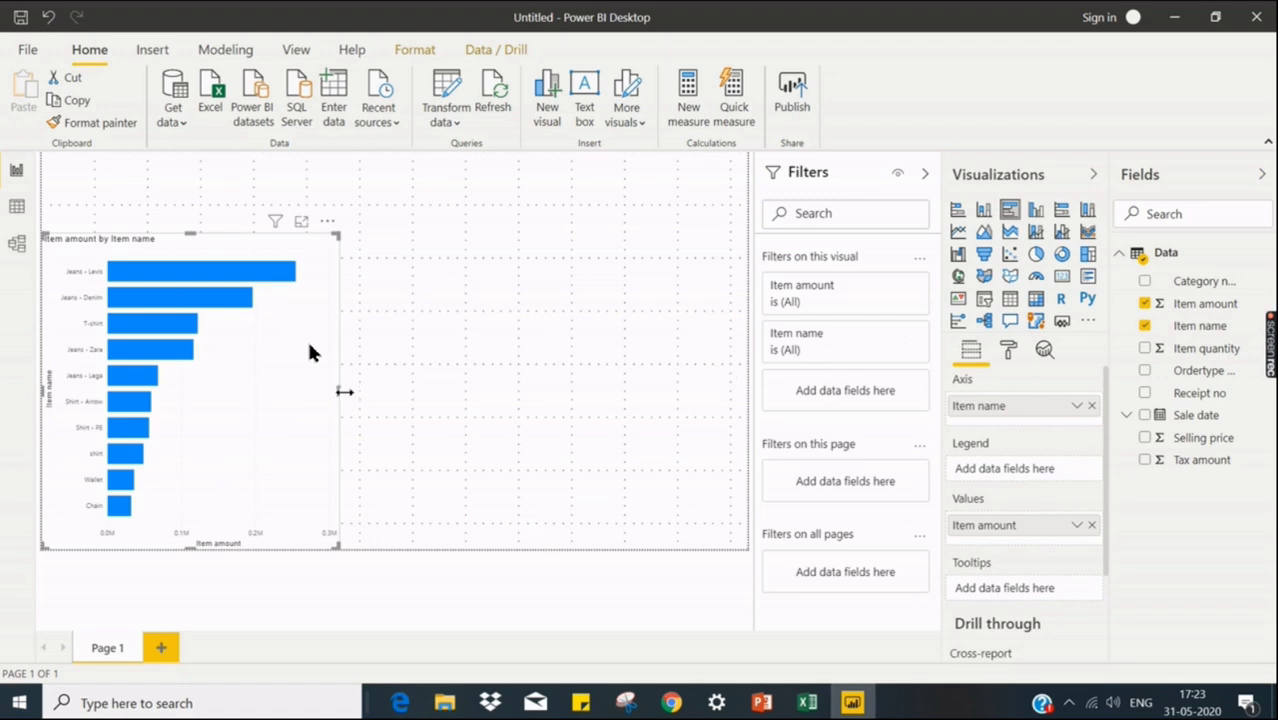
Widen the bar chart, set its Y-axis label text to 17 pt, and view it in Focus mode.
{"action": "left_click_drag", "start_coordinate": [344, 392], "coordinate": [452, 400]}
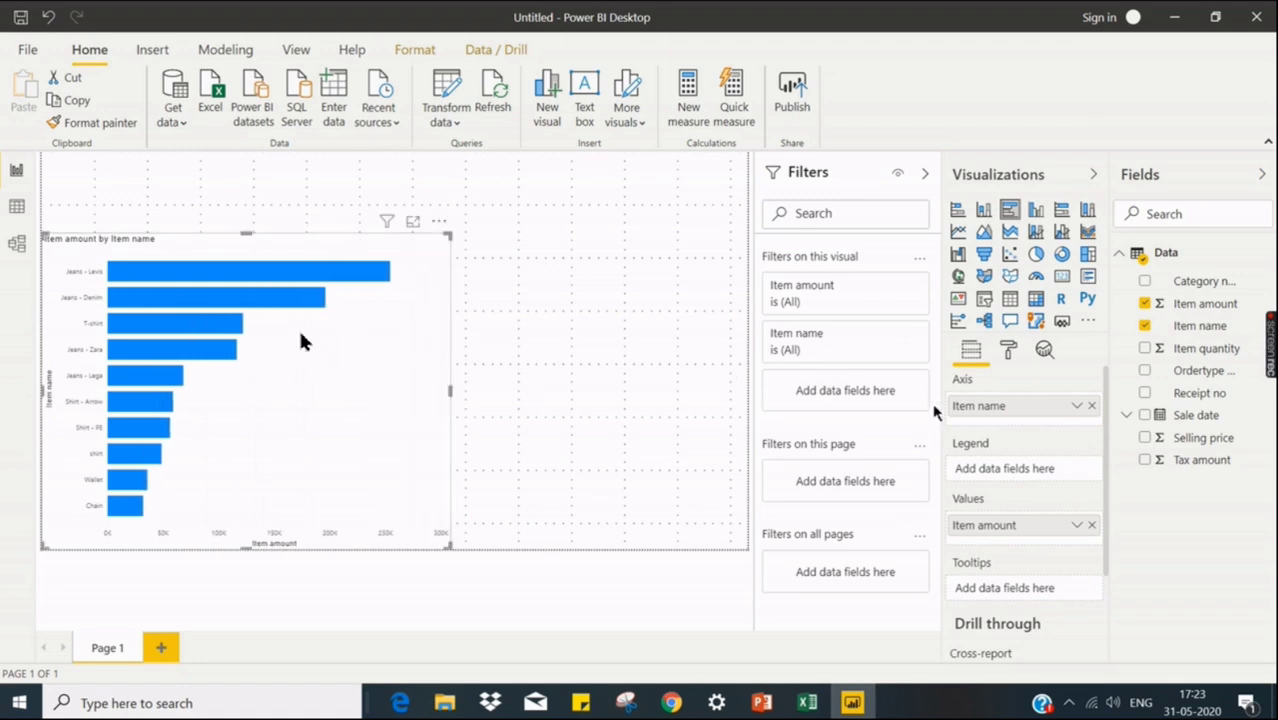
{"action": "left_click", "coordinate": [1006, 366]}
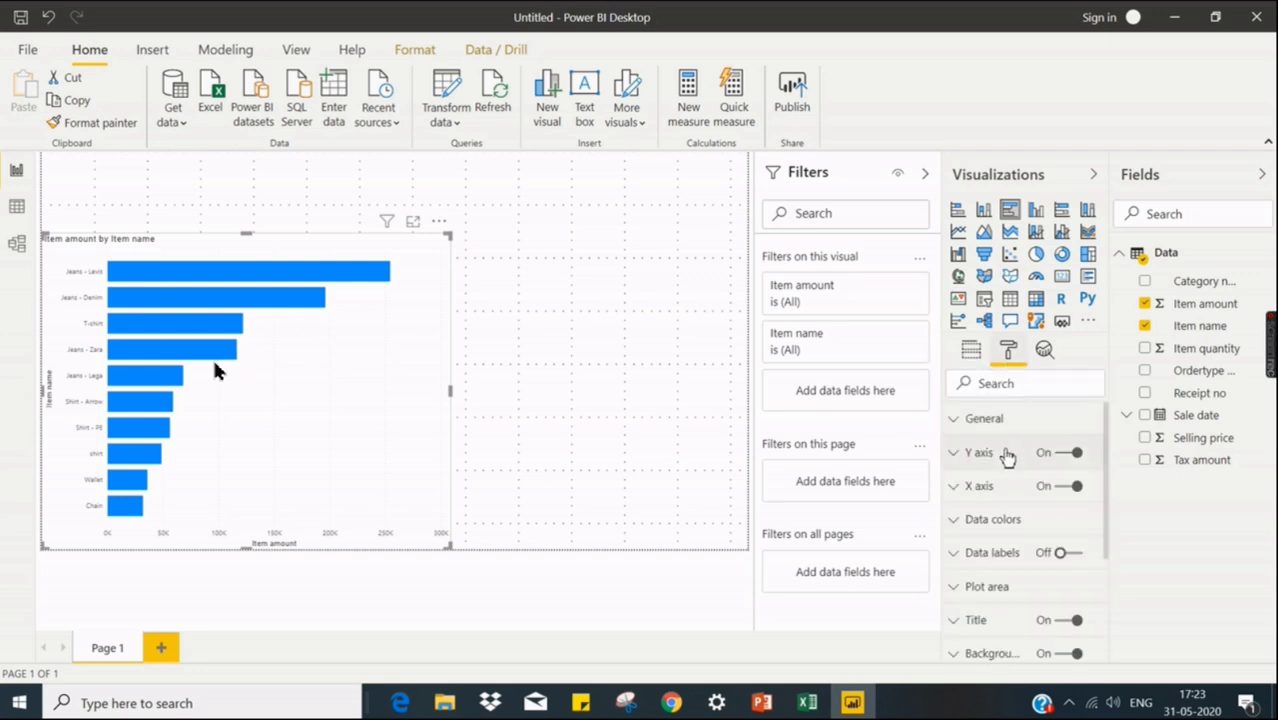
{"action": "left_click", "coordinate": [1004, 452]}
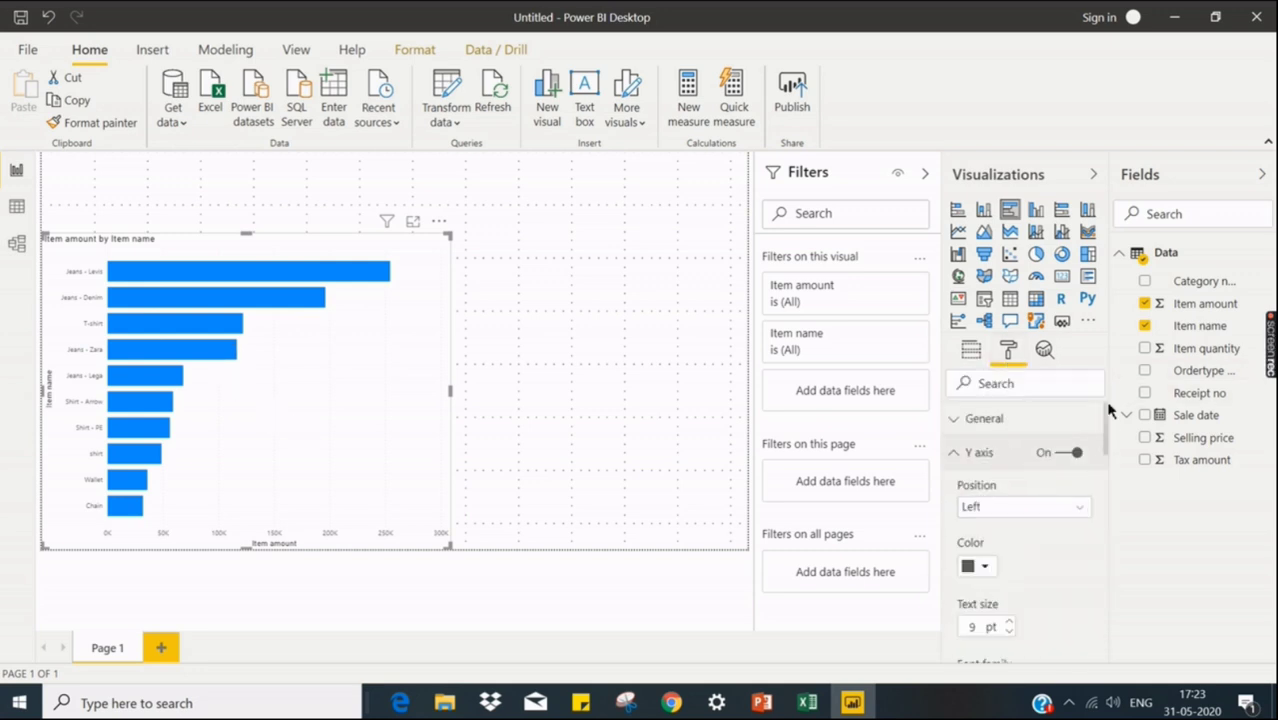
{"action": "scroll", "coordinate": [1107, 430], "scroll_direction": "down", "scroll_amount": 3}
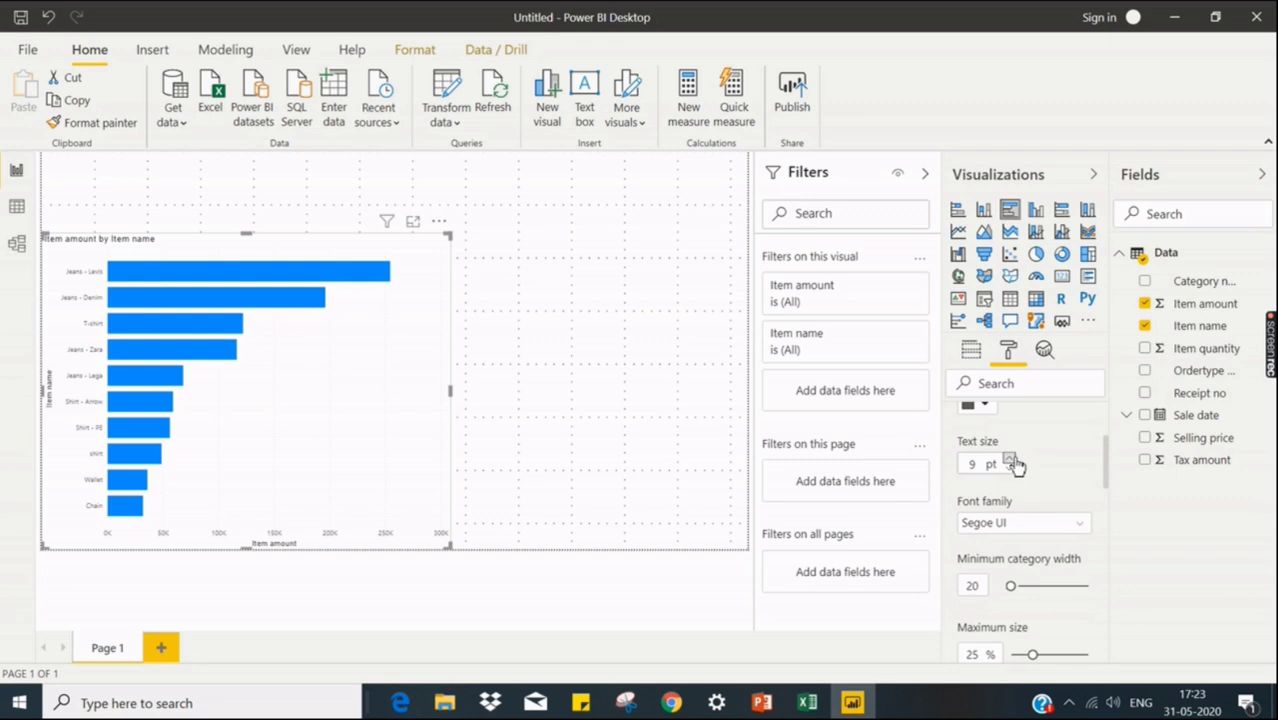
{"action": "left_click", "coordinate": [1010, 459]}
{"action": "left_click", "coordinate": [1010, 459]}
{"action": "left_click", "coordinate": [1010, 467]}
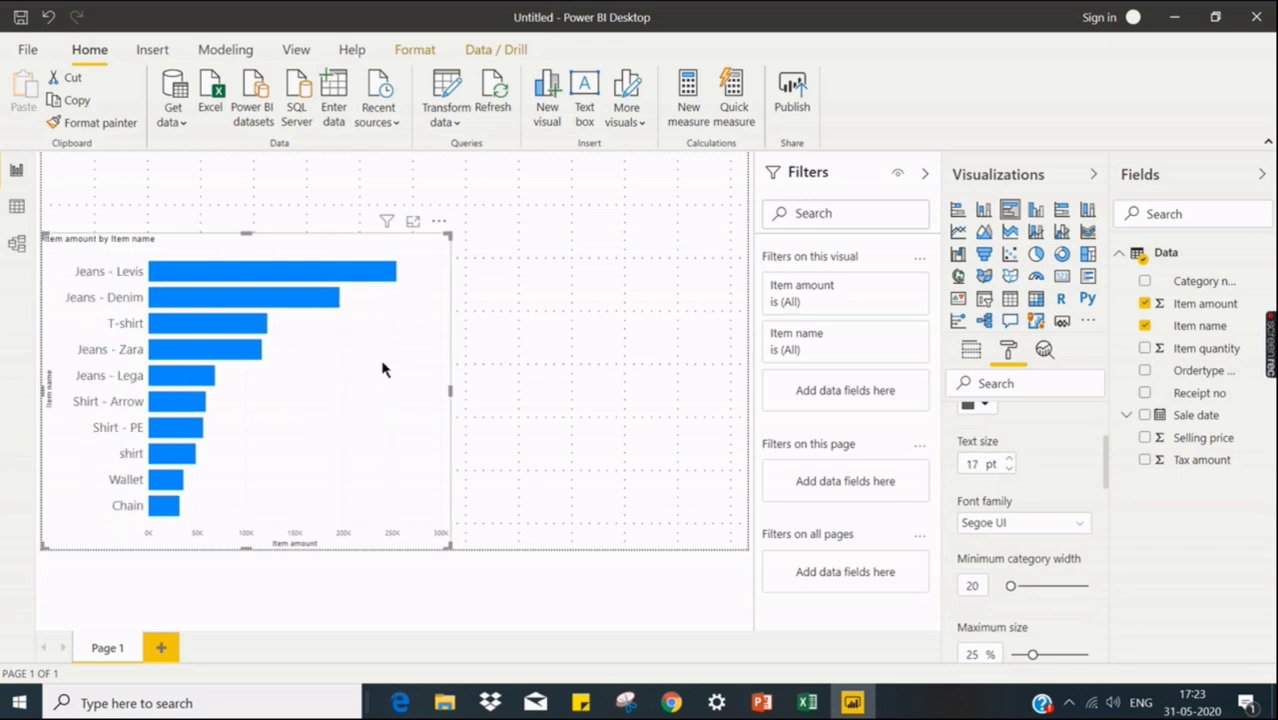
{"action": "left_click", "coordinate": [413, 223]}
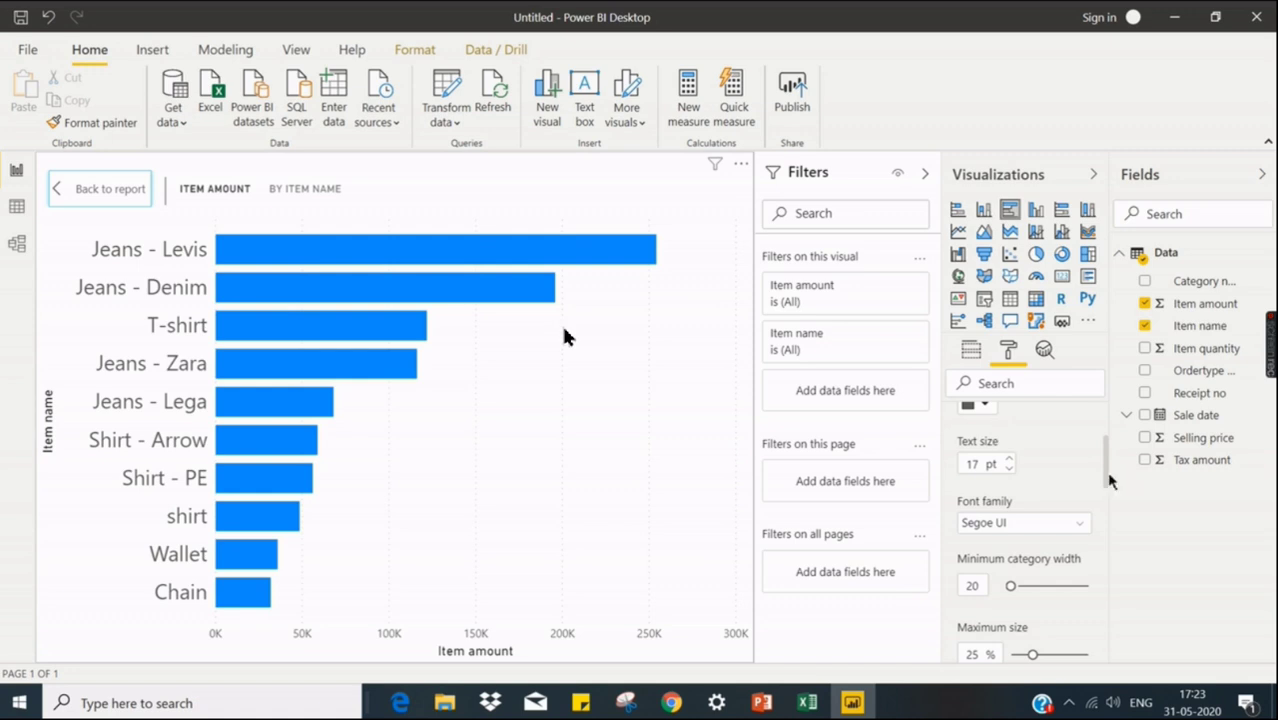
{"action": "scroll", "coordinate": [1112, 445], "scroll_direction": "up", "scroll_amount": 2}
Turn on bar data labels with Display units None, then return to the normal report view.
{"action": "left_click", "coordinate": [982, 443]}
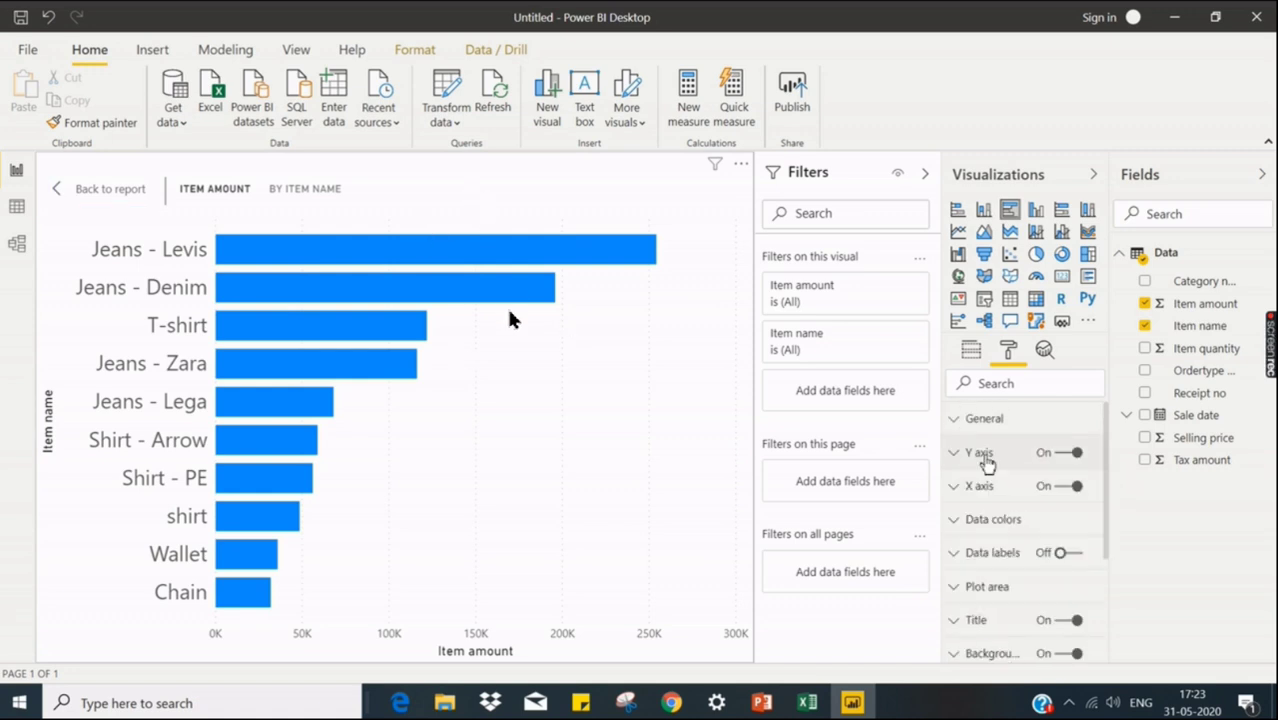
{"action": "left_click", "coordinate": [1066, 552]}
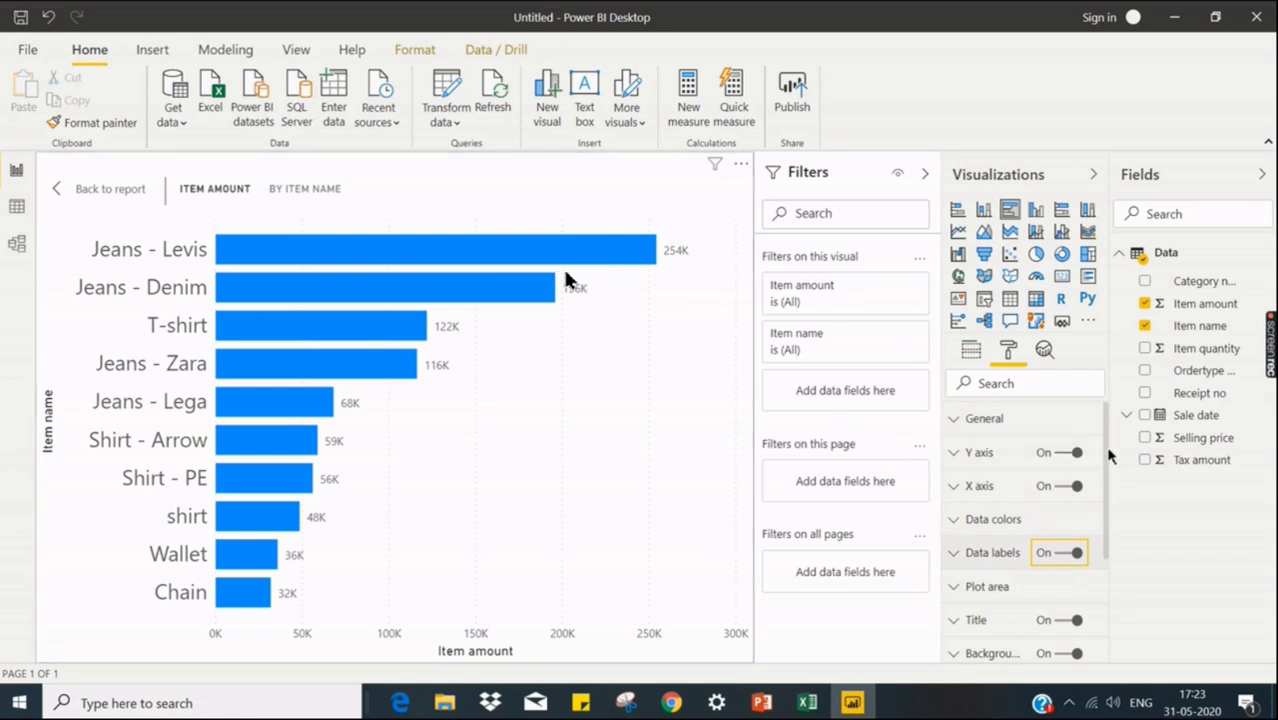
{"action": "scroll", "coordinate": [1100, 460], "scroll_direction": "down", "scroll_amount": 1}
{"action": "left_click", "coordinate": [1016, 485]}
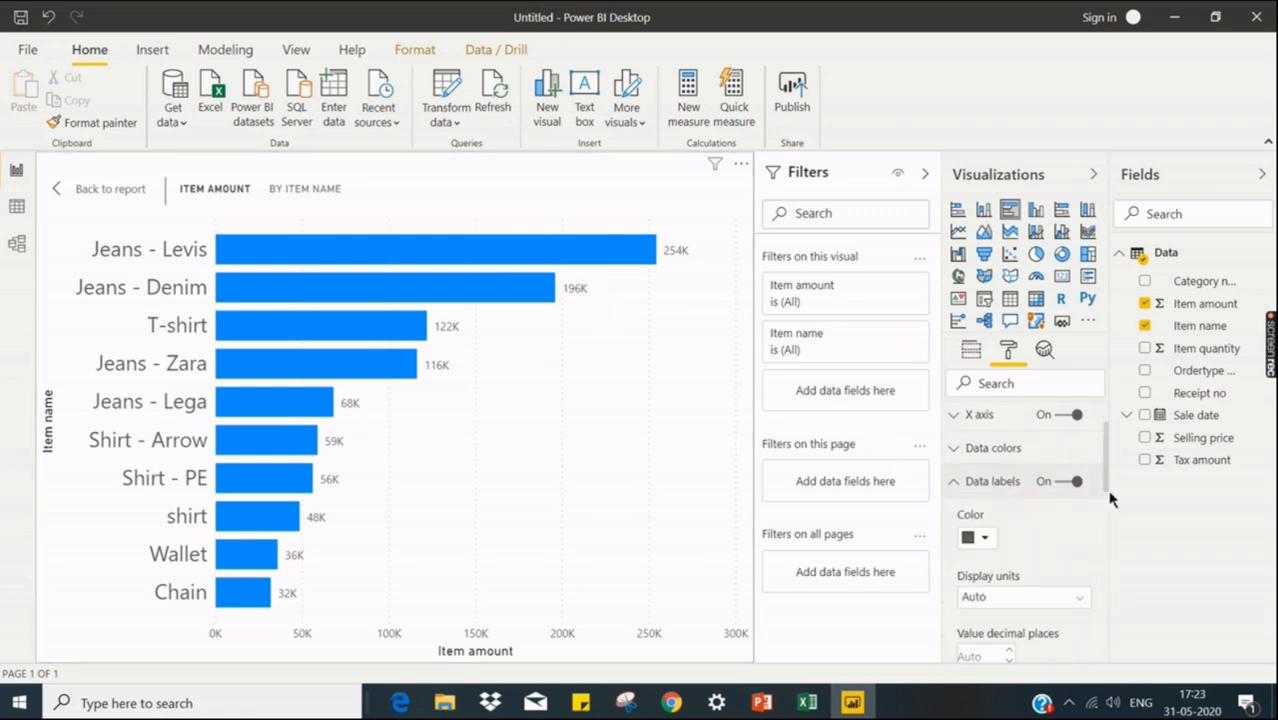
{"action": "scroll", "coordinate": [1100, 489], "scroll_direction": "down", "scroll_amount": 1}
{"action": "left_click", "coordinate": [1024, 516]}
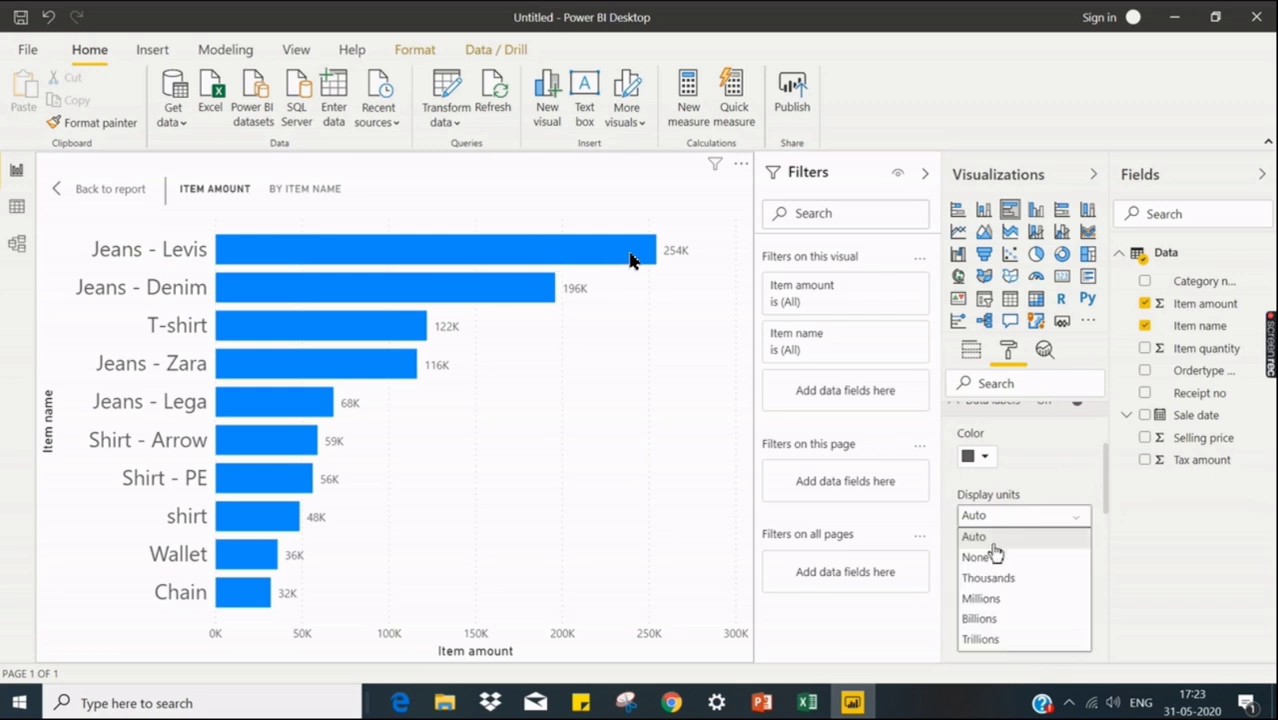
{"action": "left_click", "coordinate": [977, 558]}
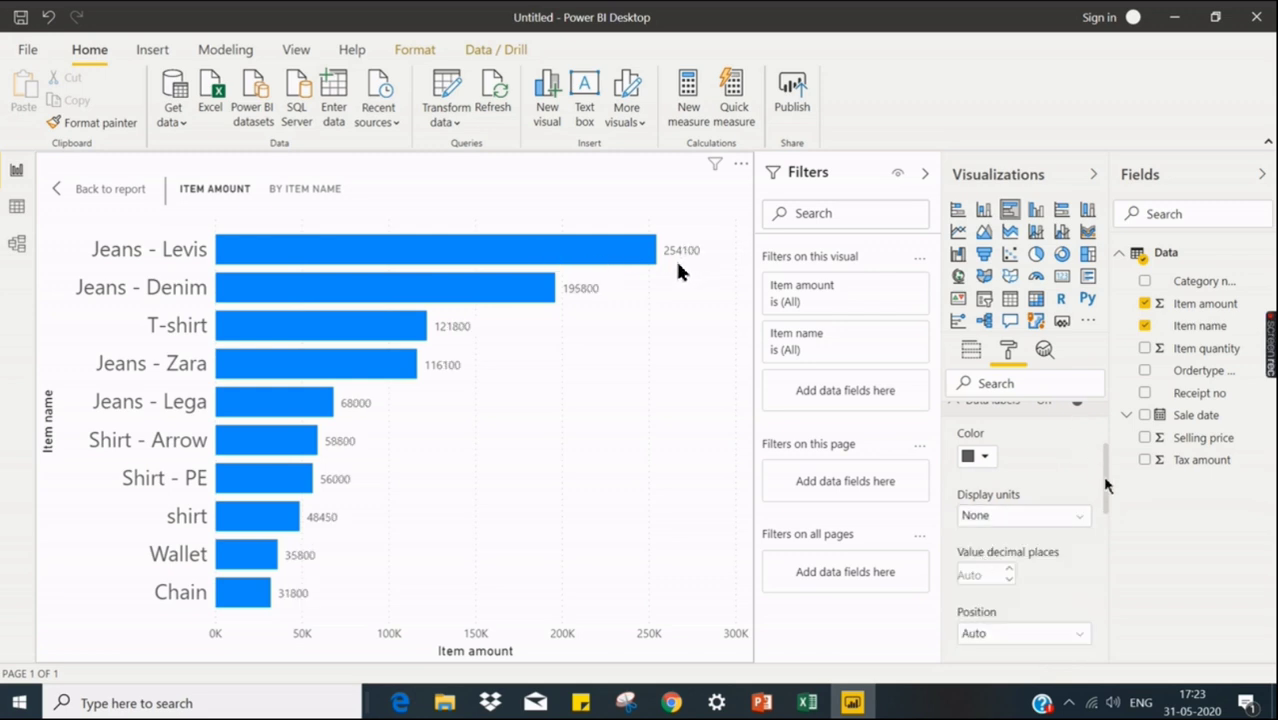
{"action": "scroll", "coordinate": [1110, 478], "scroll_direction": "up", "scroll_amount": 1}
{"action": "scroll", "coordinate": [1110, 478], "scroll_direction": "up", "scroll_amount": 1}
{"action": "left_click", "coordinate": [990, 458]}
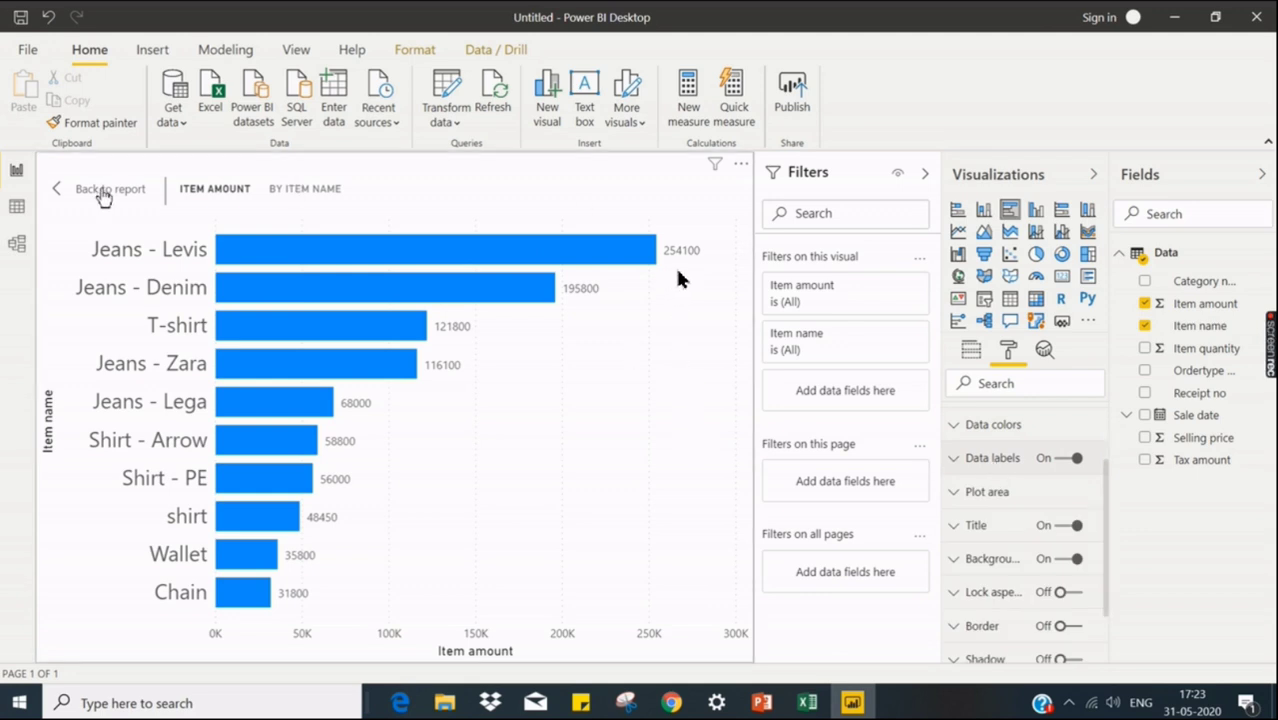
{"action": "left_click", "coordinate": [105, 189]}
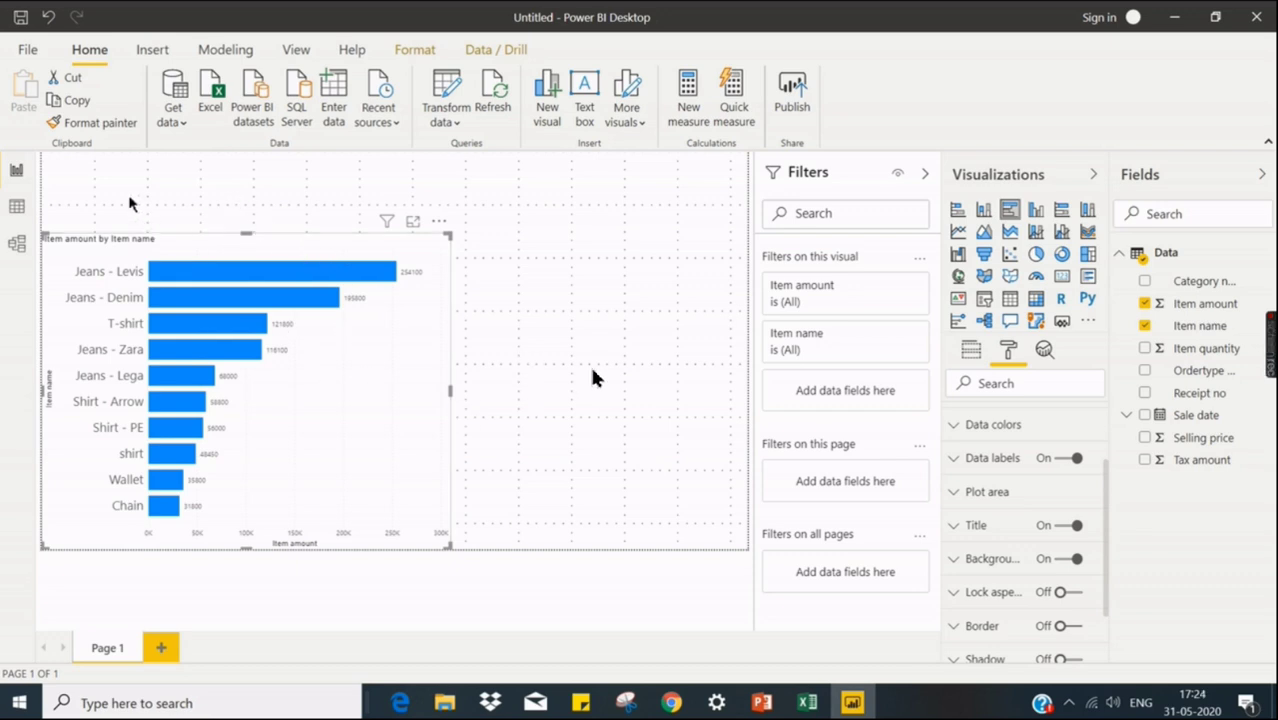
{"action": "left_click", "coordinate": [516, 397]}
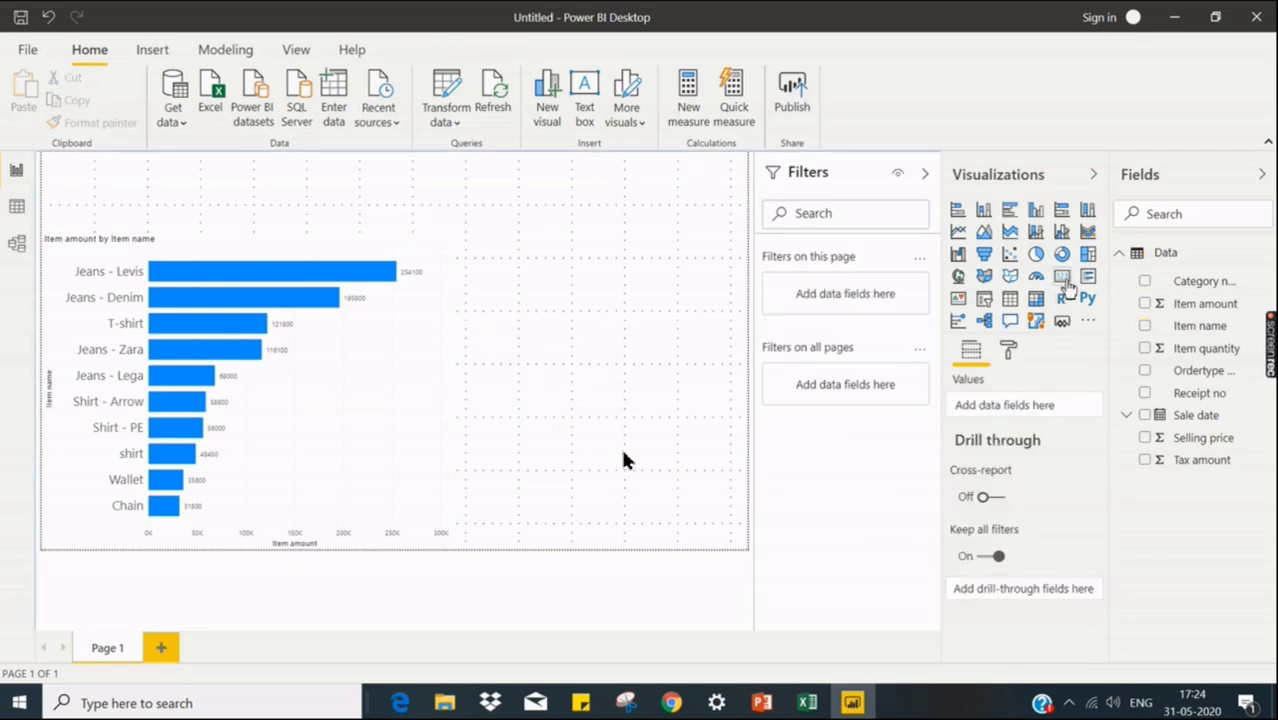
Add a card showing total Item amount (987K) and shrink it into the top-left corner.
{"action": "left_click", "coordinate": [1064, 282]}
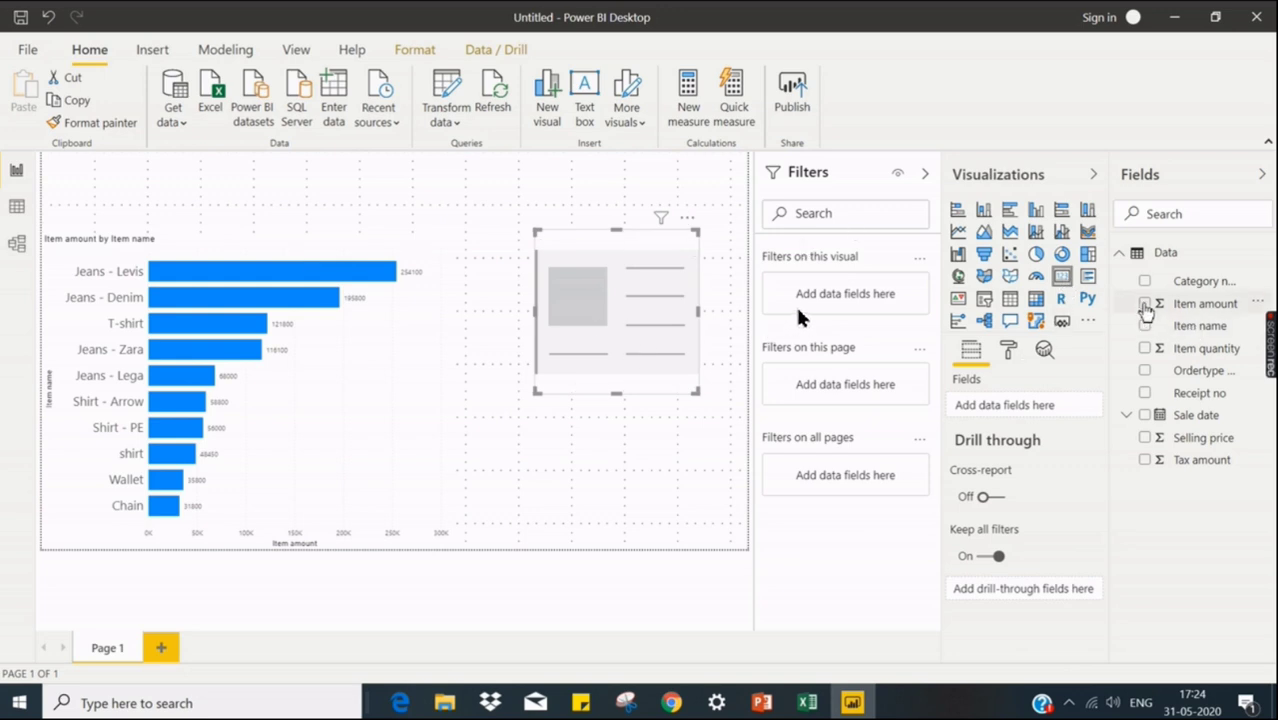
{"action": "left_click", "coordinate": [1145, 304]}
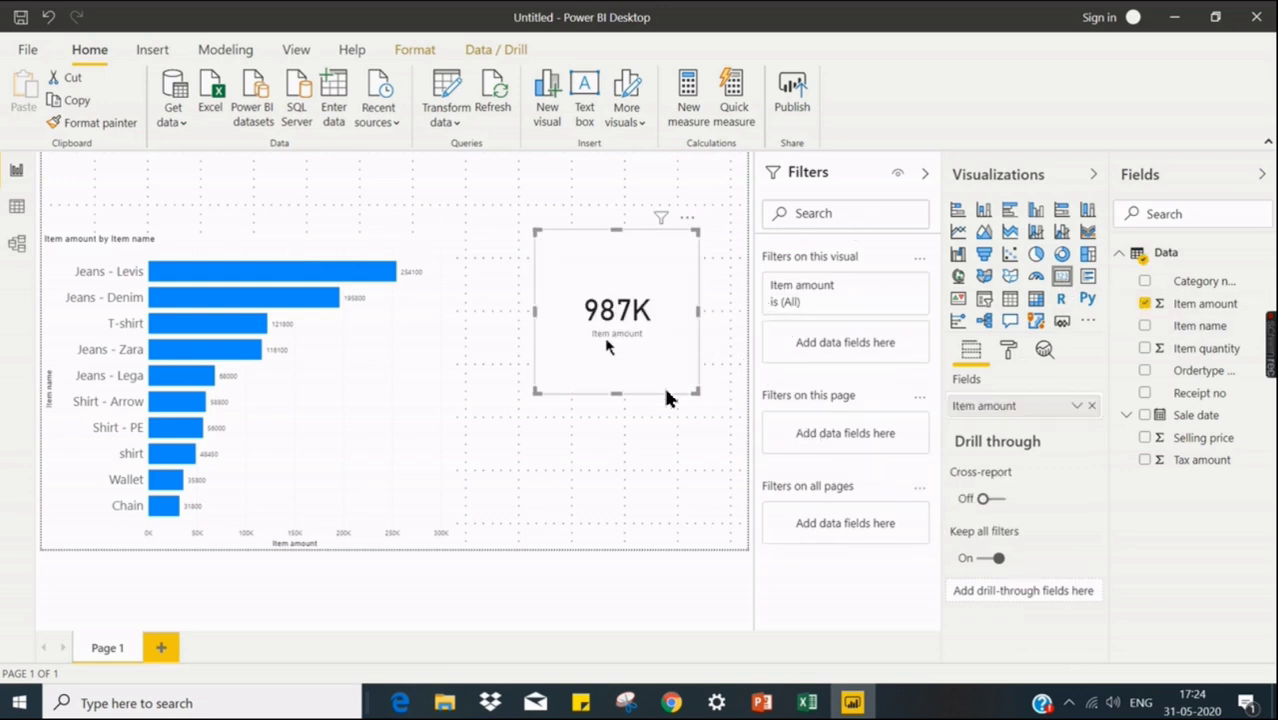
{"action": "left_click_drag", "start_coordinate": [607, 345], "coordinate": [584, 294]}
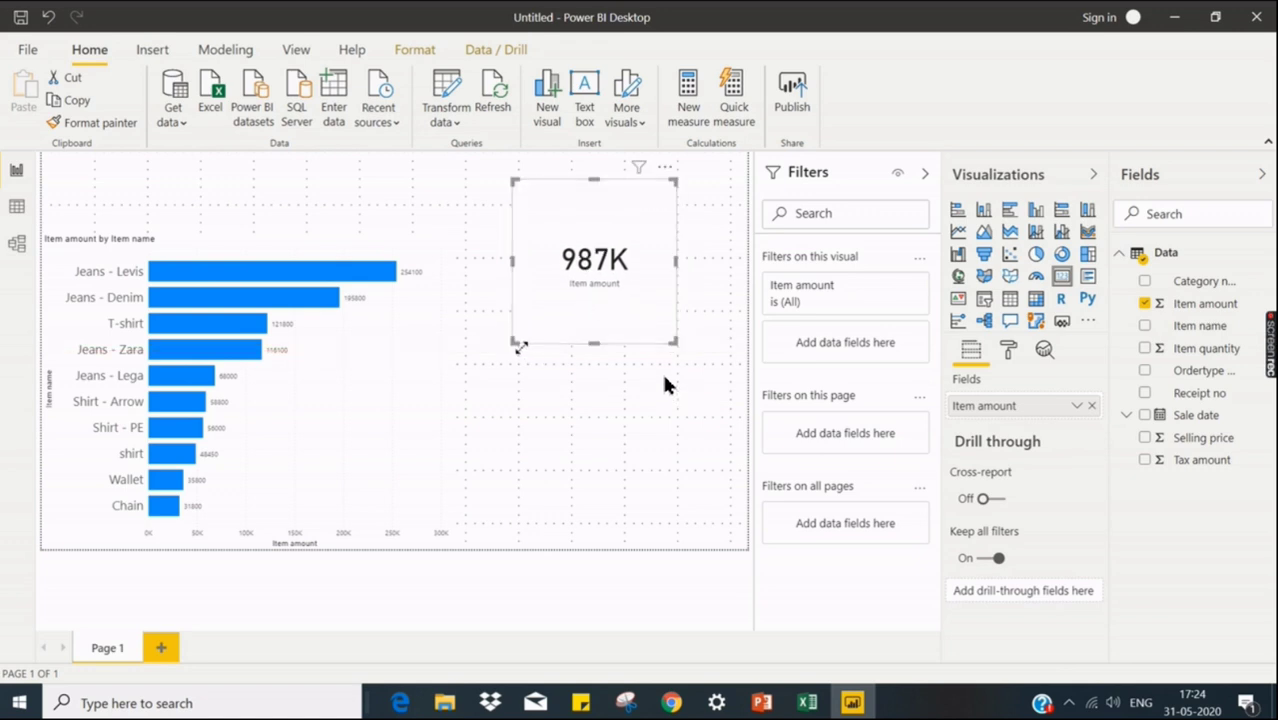
{"action": "left_click_drag", "start_coordinate": [517, 342], "coordinate": [111, 216]}
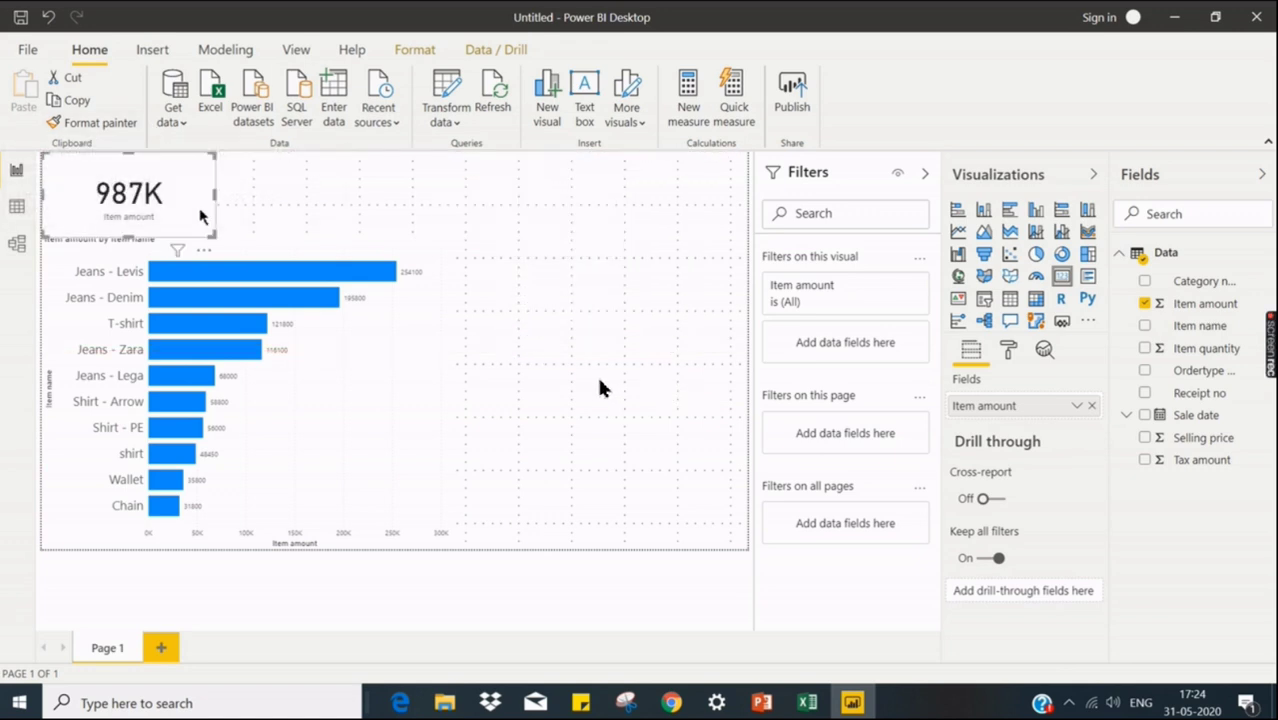
{"action": "left_click_drag", "start_coordinate": [213, 234], "coordinate": [200, 221]}
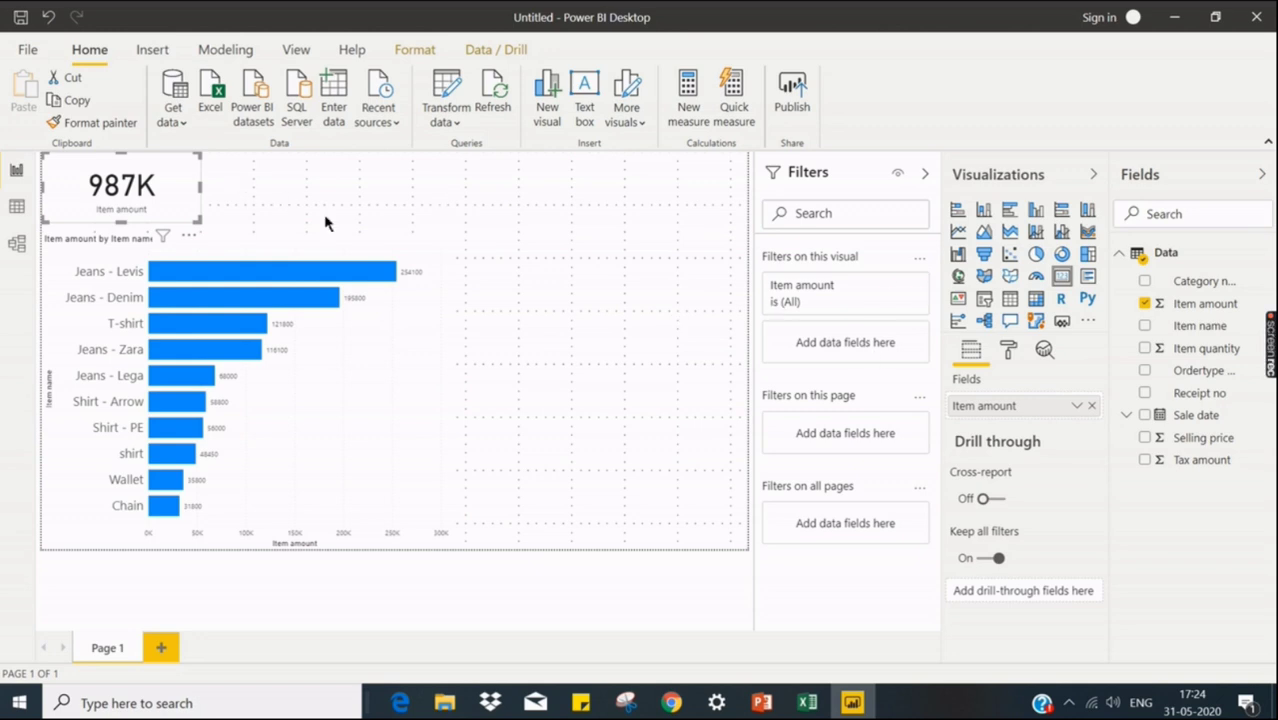
Add a second card with total Item quantity (1123), shorten it and place it beside the 987K card.
{"action": "left_click", "coordinate": [575, 181]}
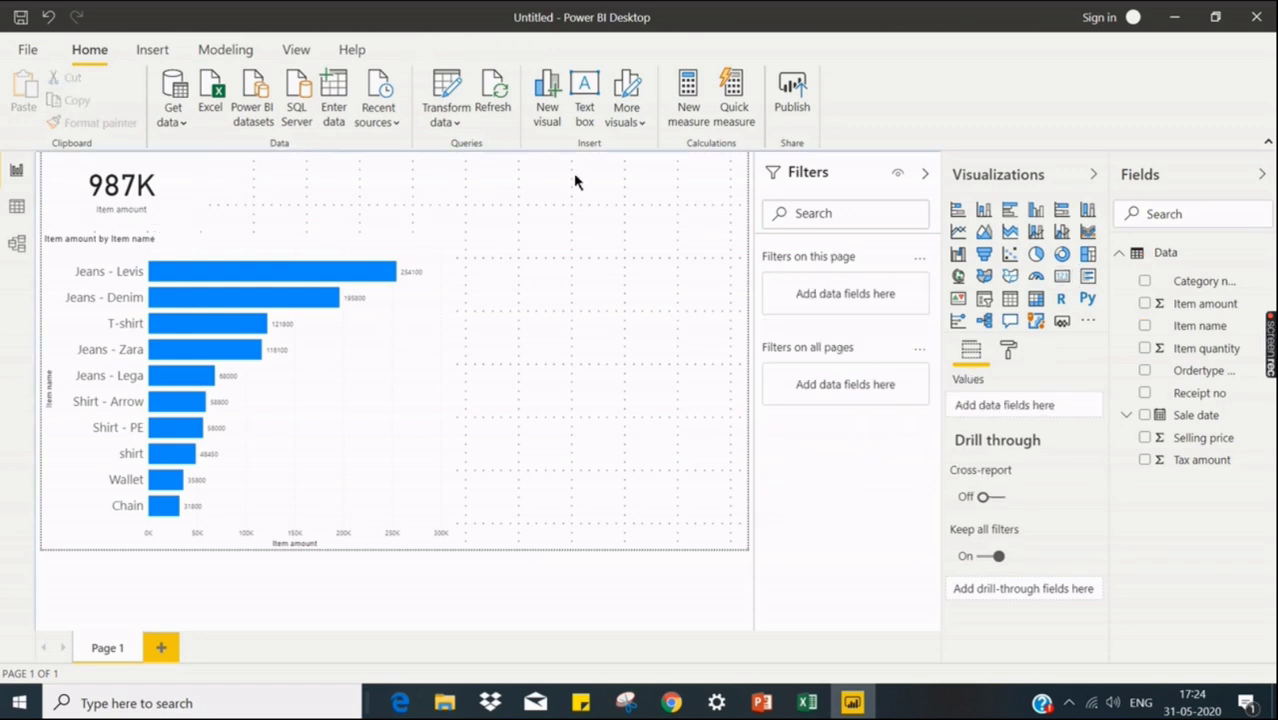
{"action": "left_click", "coordinate": [1062, 277]}
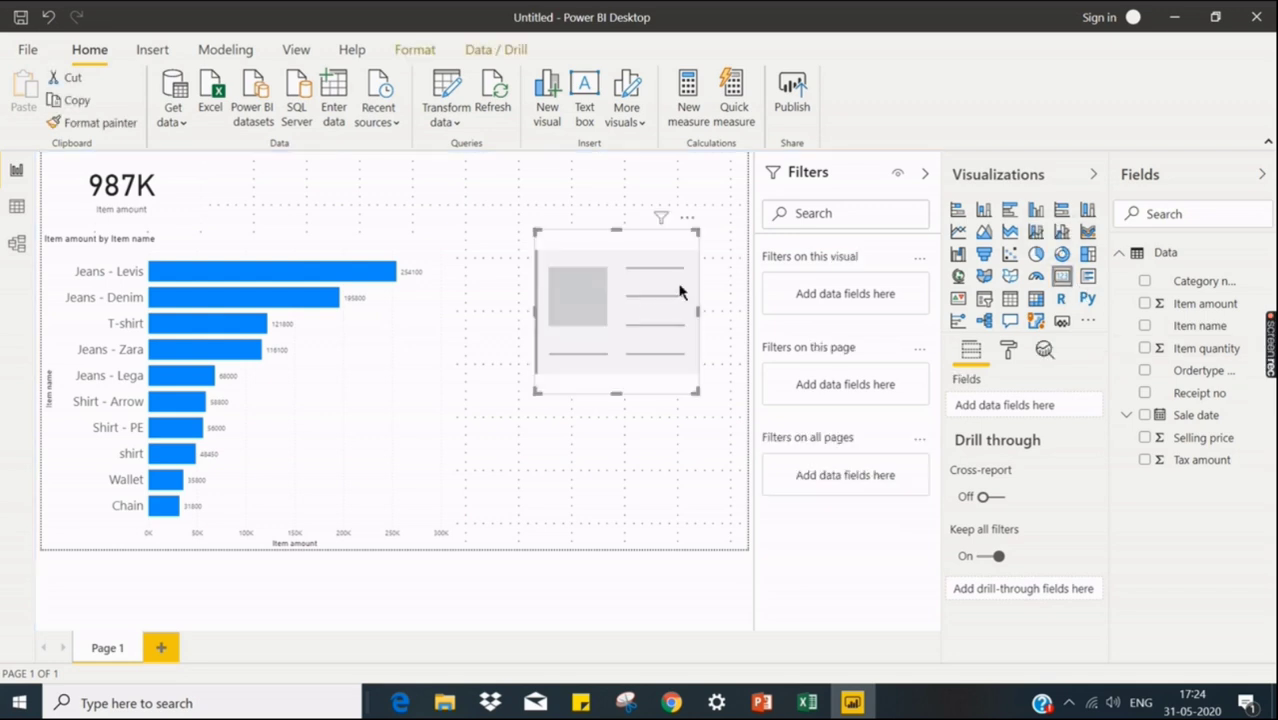
{"action": "left_click", "coordinate": [1145, 349]}
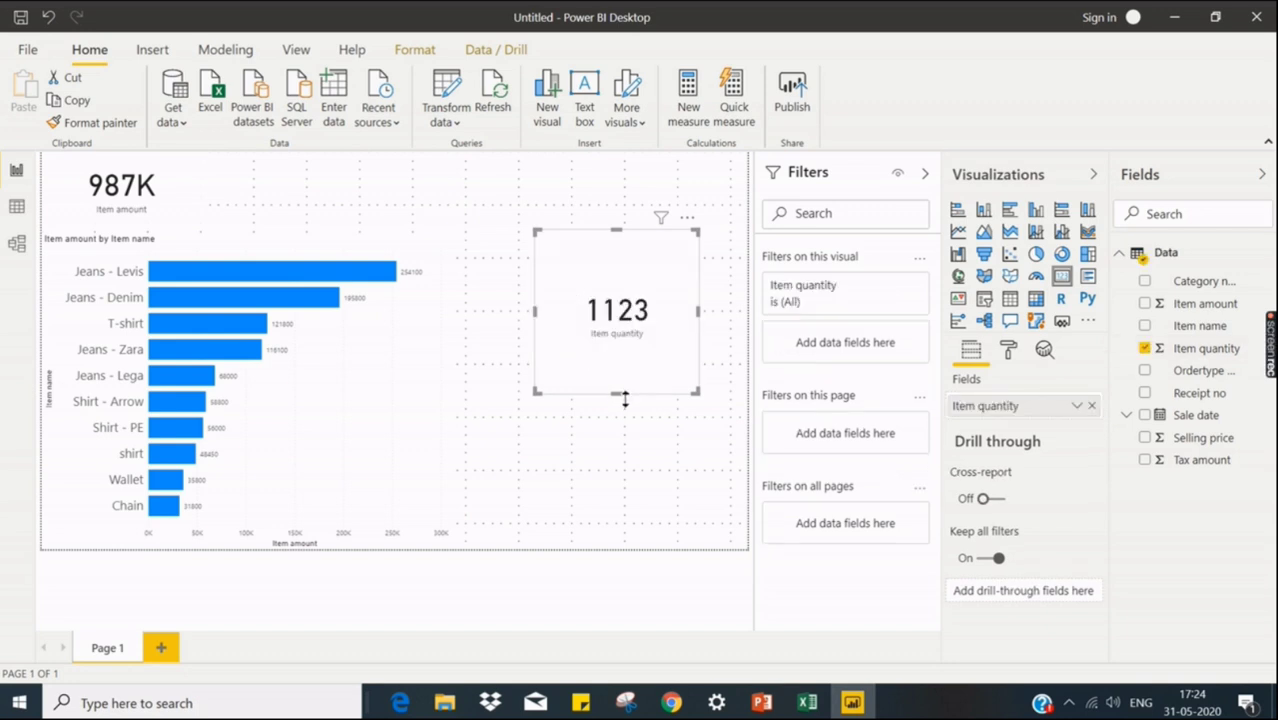
{"action": "left_click_drag", "start_coordinate": [623, 398], "coordinate": [605, 303]}
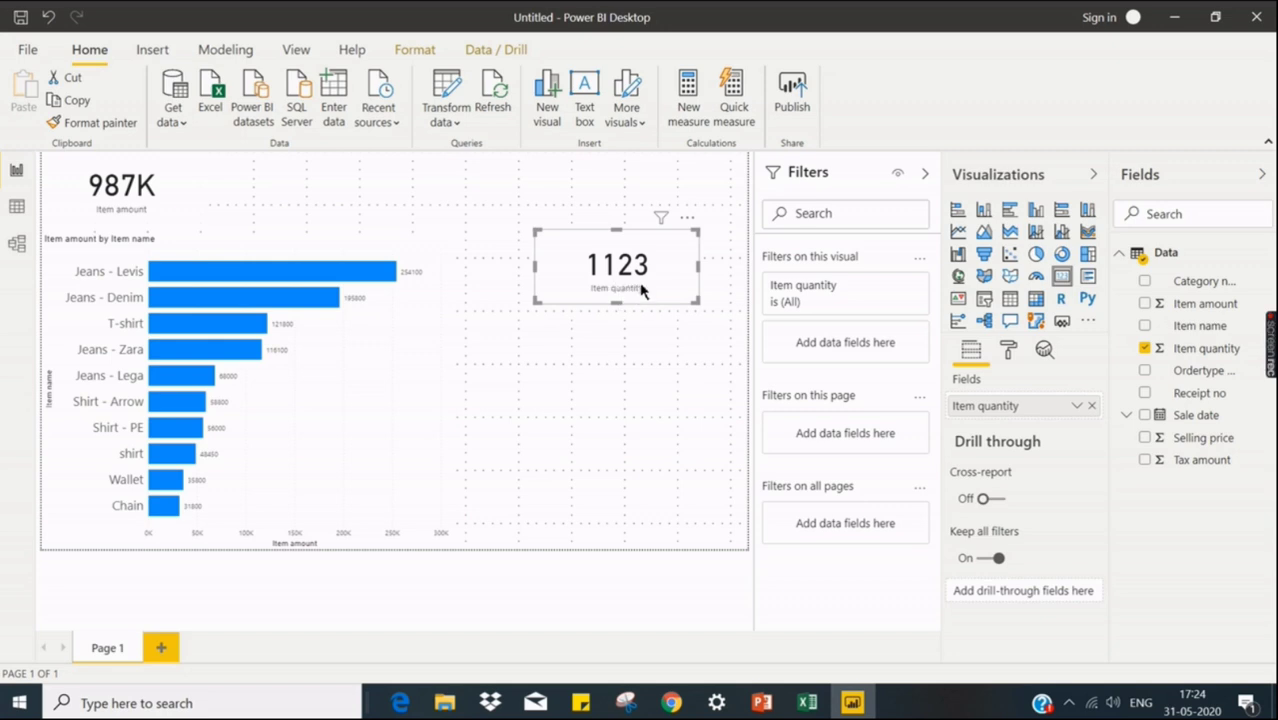
{"action": "left_click_drag", "start_coordinate": [577, 252], "coordinate": [335, 200]}
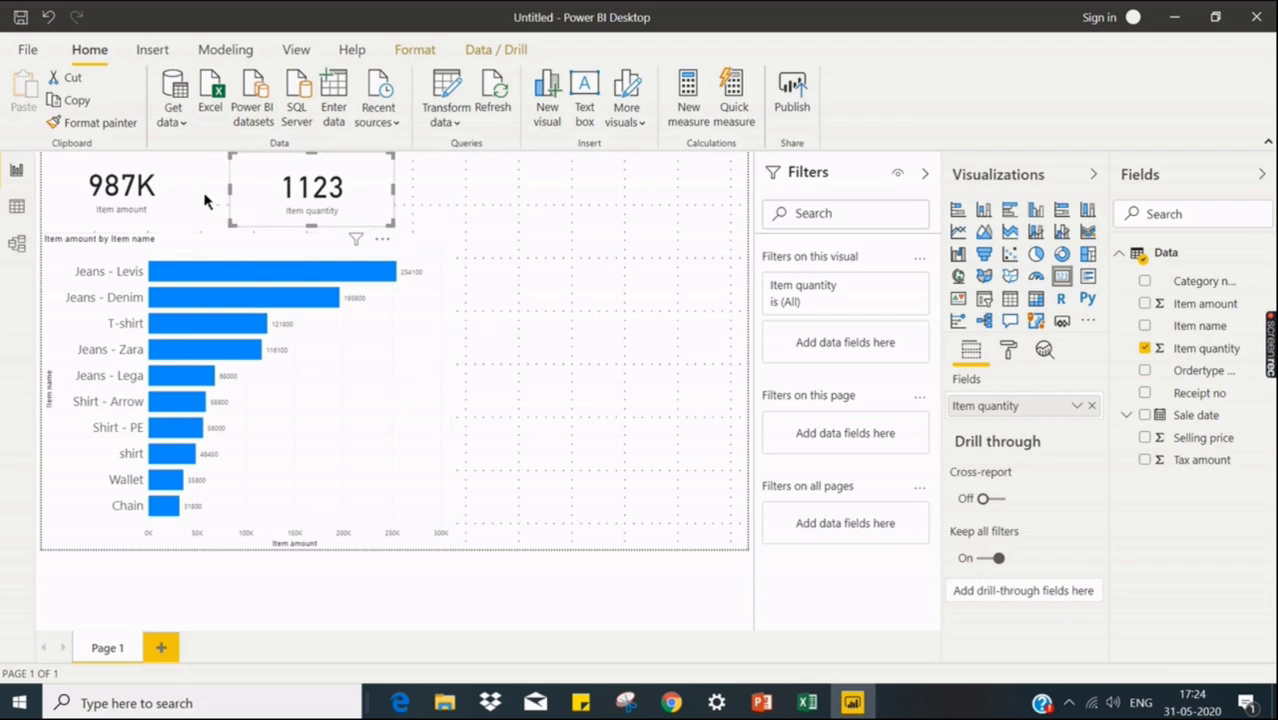
{"action": "left_click", "coordinate": [428, 354]}
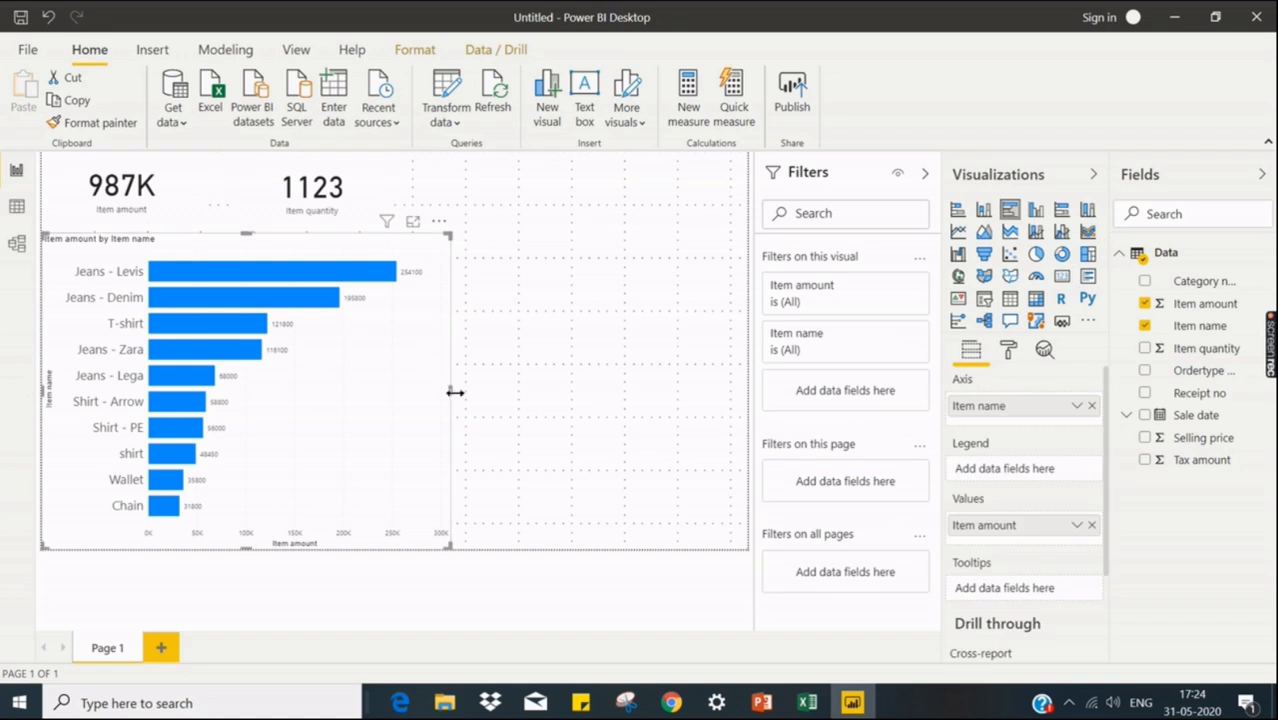
Narrow the Item amount by Item name bar chart by pulling its right edge left.
{"action": "left_click_drag", "start_coordinate": [450, 393], "coordinate": [416, 390]}
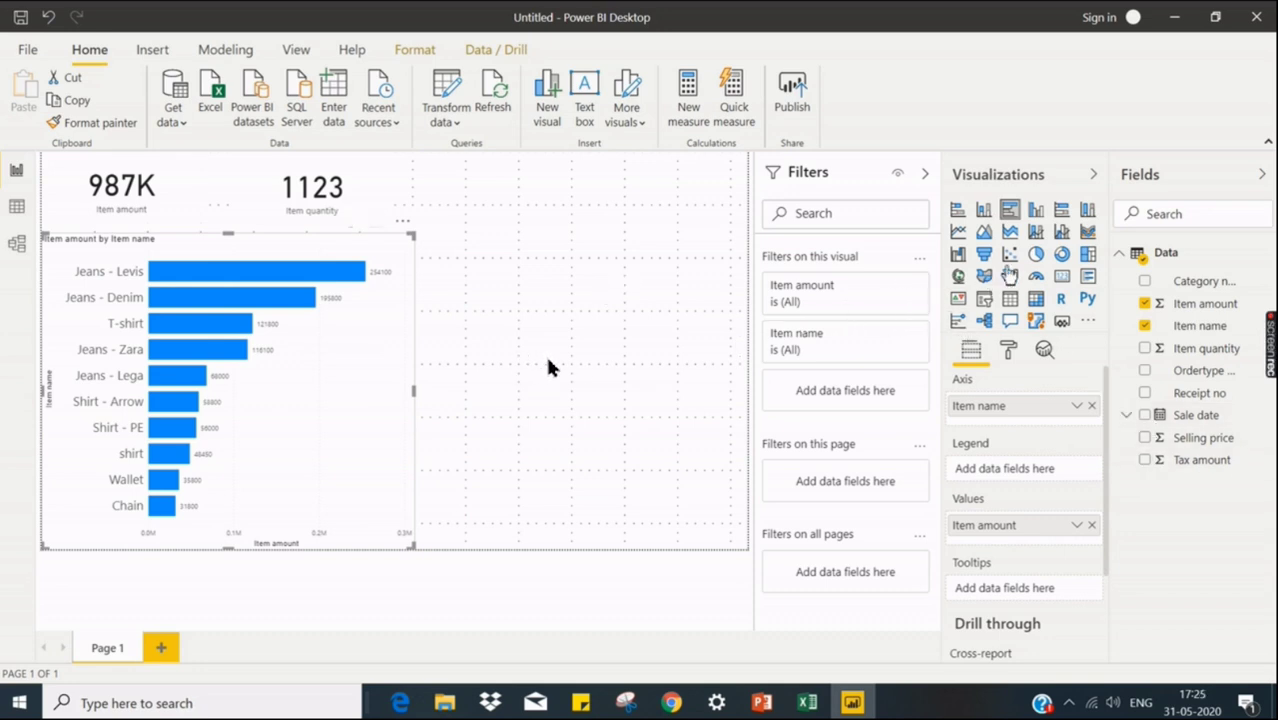
{"action": "left_click", "coordinate": [588, 308]}
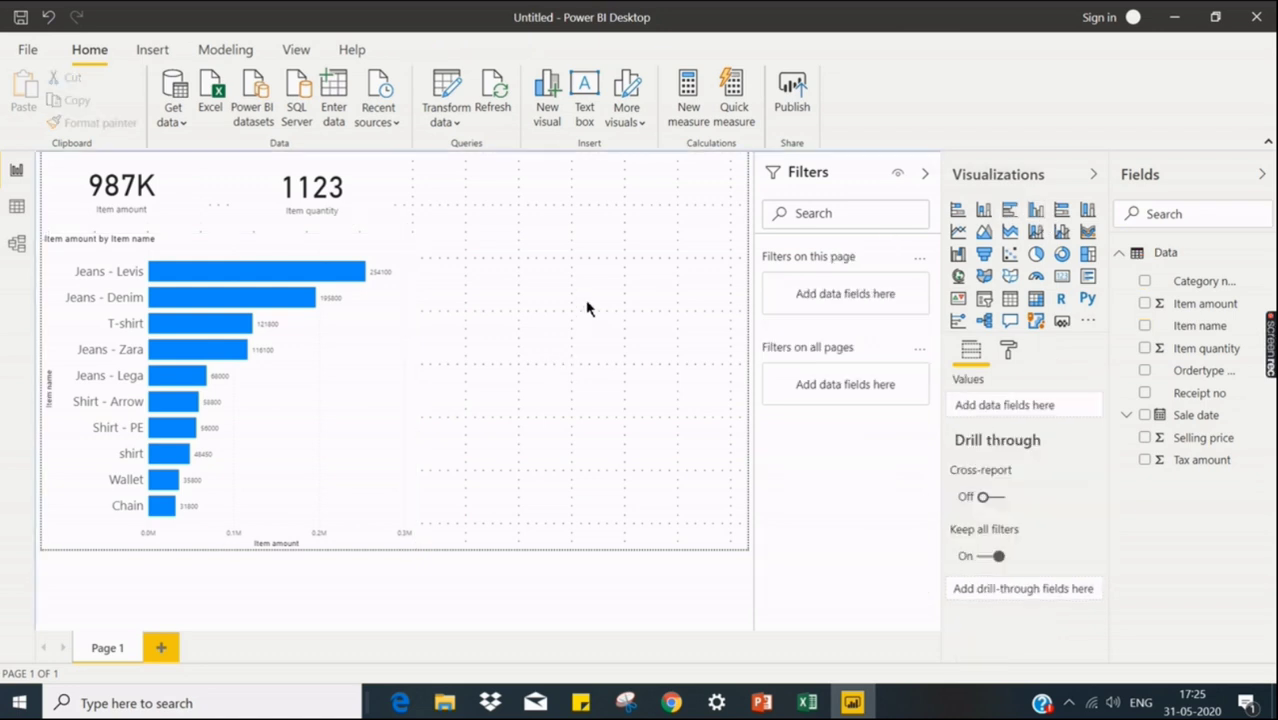
Create a clustered column chart plotting Item amount against Sale date.
{"action": "left_click", "coordinate": [1035, 216]}
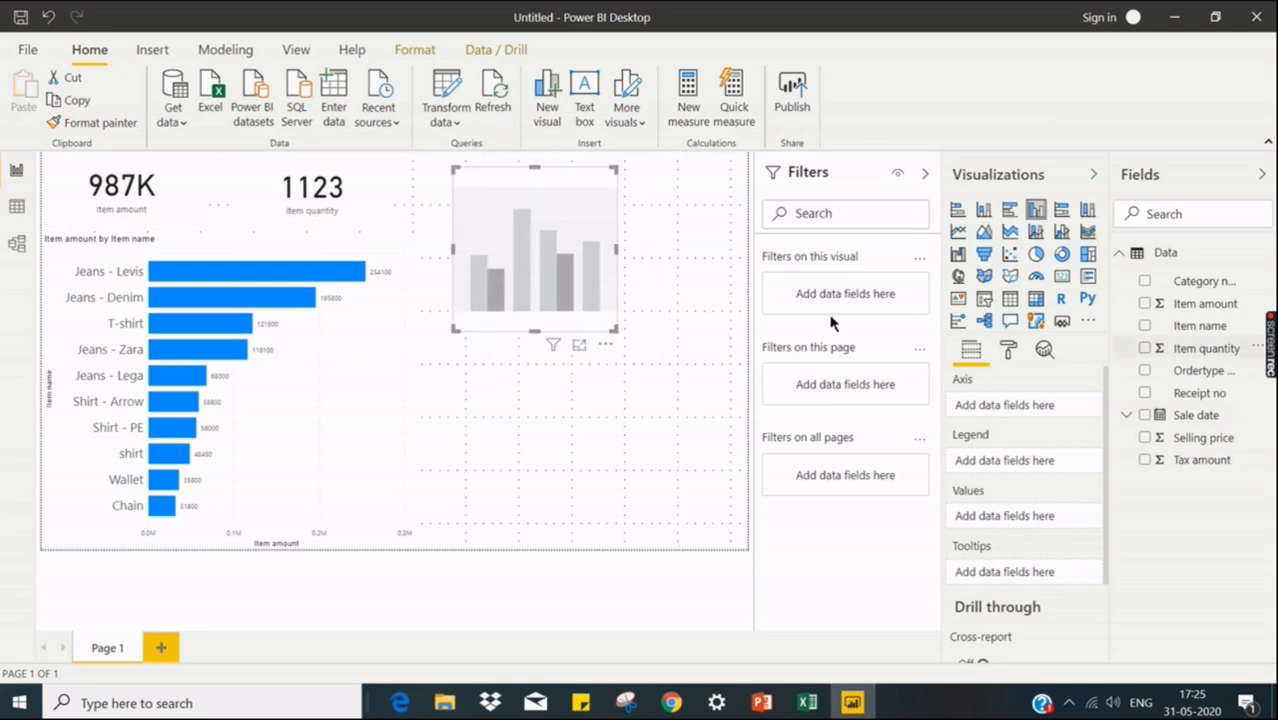
{"action": "left_click", "coordinate": [1145, 418]}
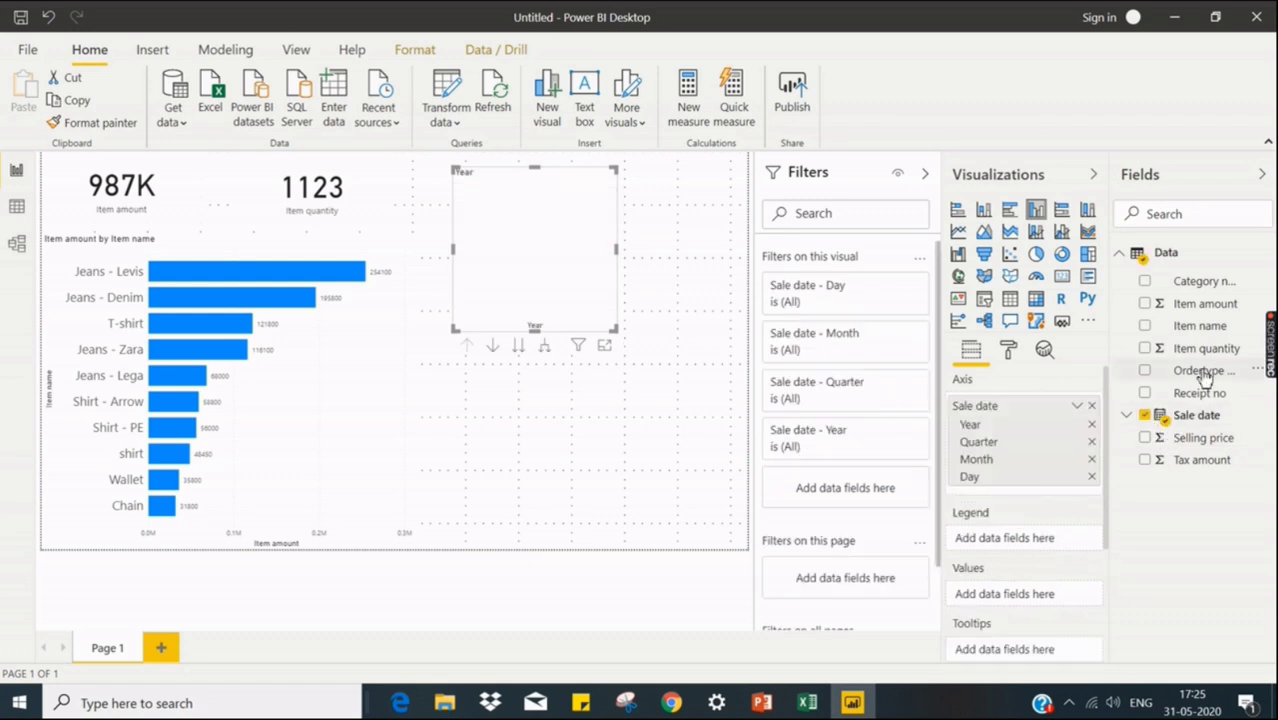
{"action": "left_click", "coordinate": [1145, 303]}
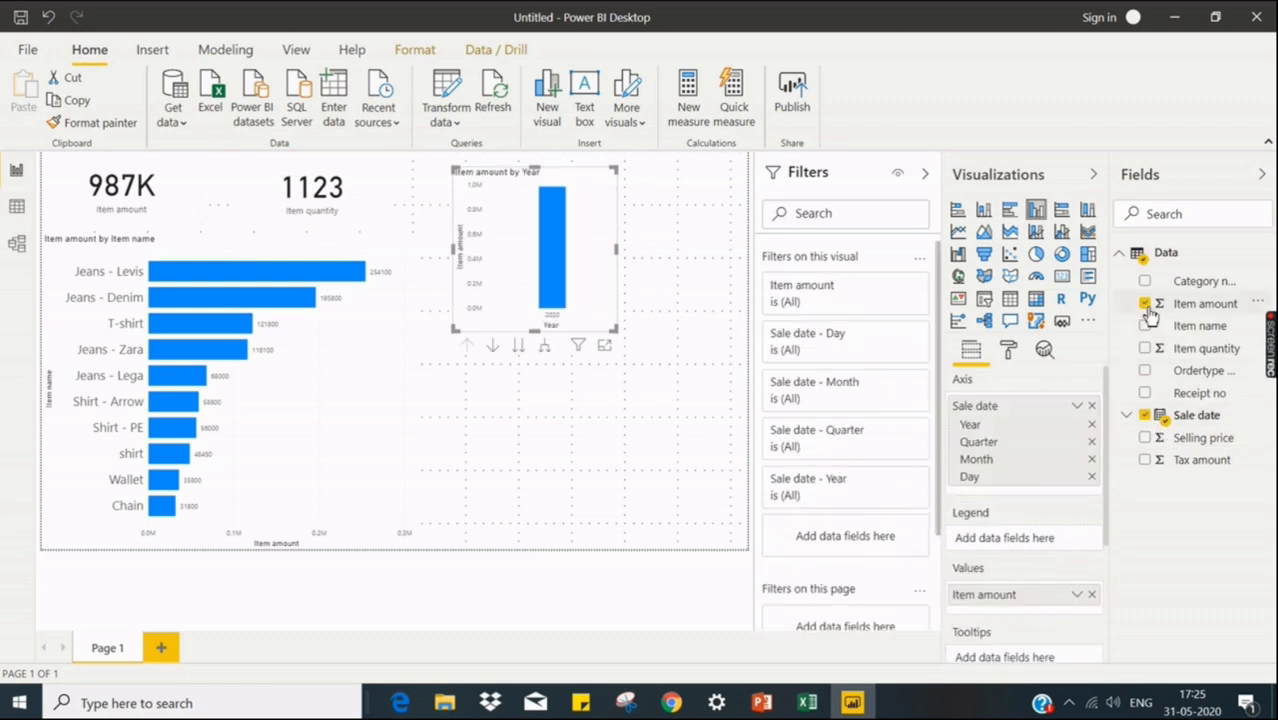
Remove Year, Quarter and Month so the axis shows Day, and widen the chart.
{"action": "left_click", "coordinate": [1092, 424]}
{"action": "left_click", "coordinate": [1092, 424]}
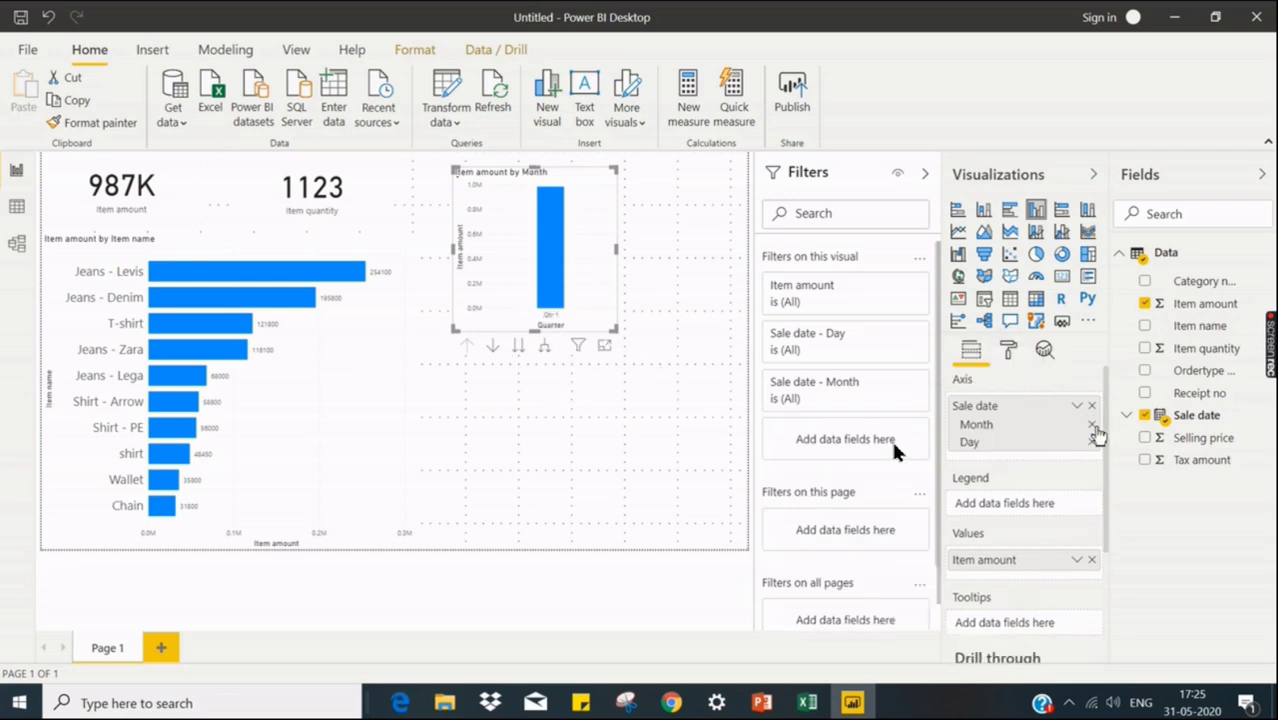
{"action": "left_click", "coordinate": [1091, 424]}
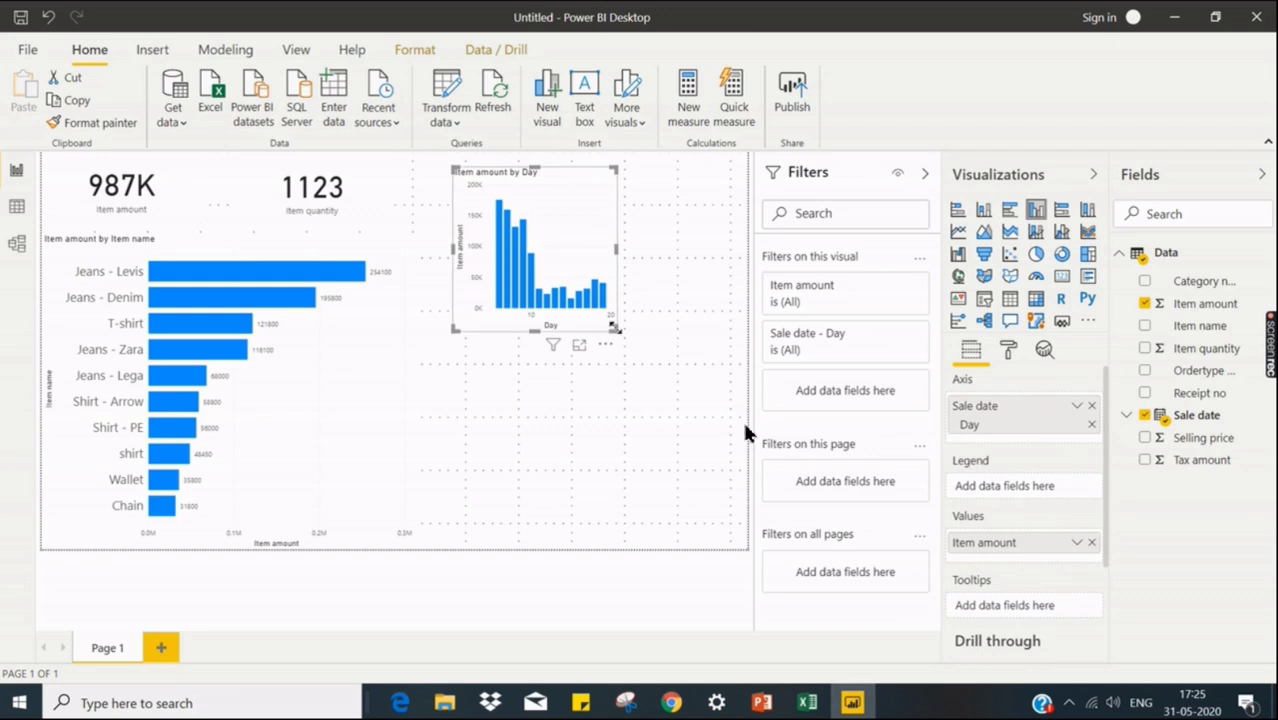
{"action": "left_click_drag", "start_coordinate": [617, 331], "coordinate": [743, 333]}
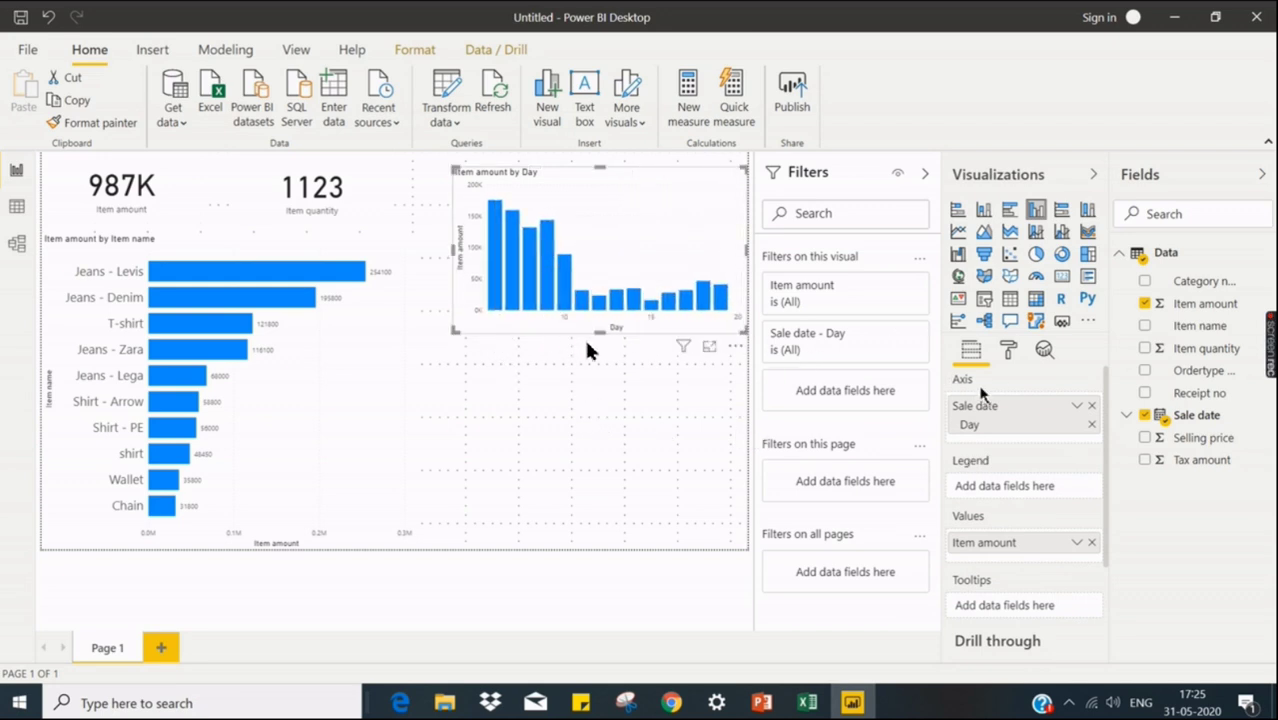
{"action": "left_click", "coordinate": [1009, 351]}
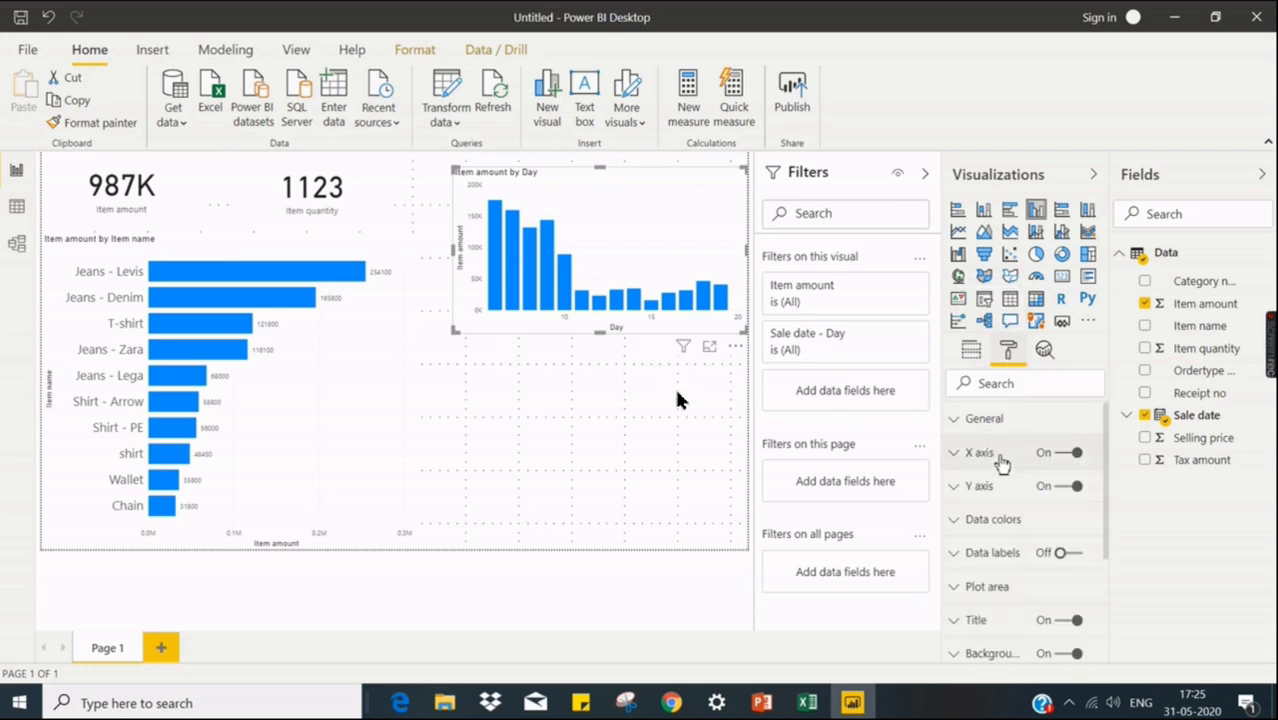
Set the day chart's X axis type to Categorical and extend the chart leftward.
{"action": "left_click", "coordinate": [982, 455]}
{"action": "left_click", "coordinate": [1000, 507]}
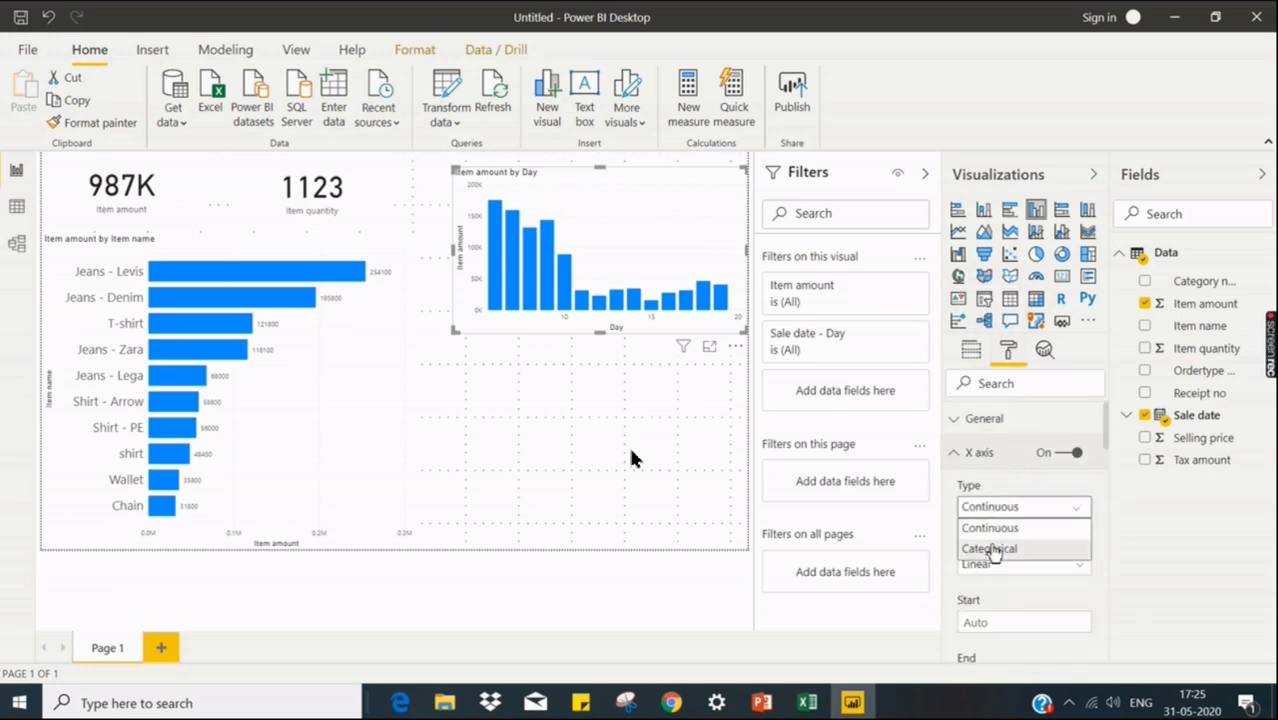
{"action": "left_click", "coordinate": [990, 550]}
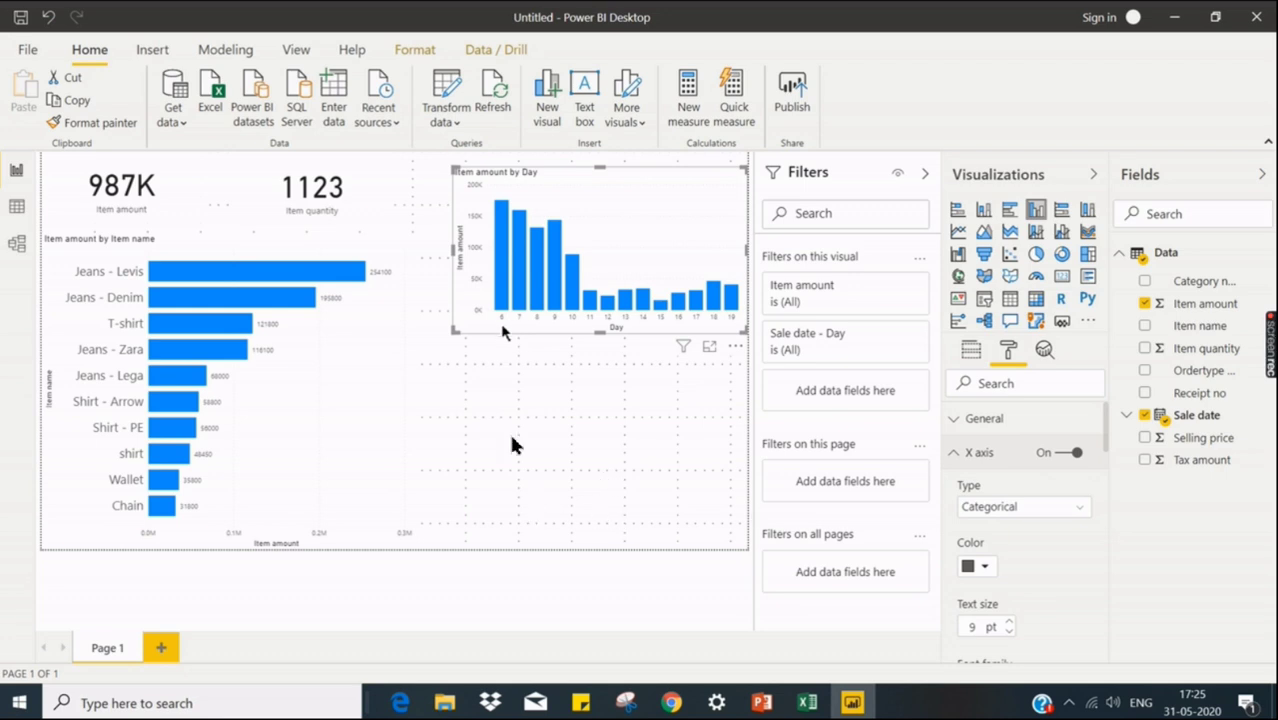
{"action": "left_click", "coordinate": [966, 453]}
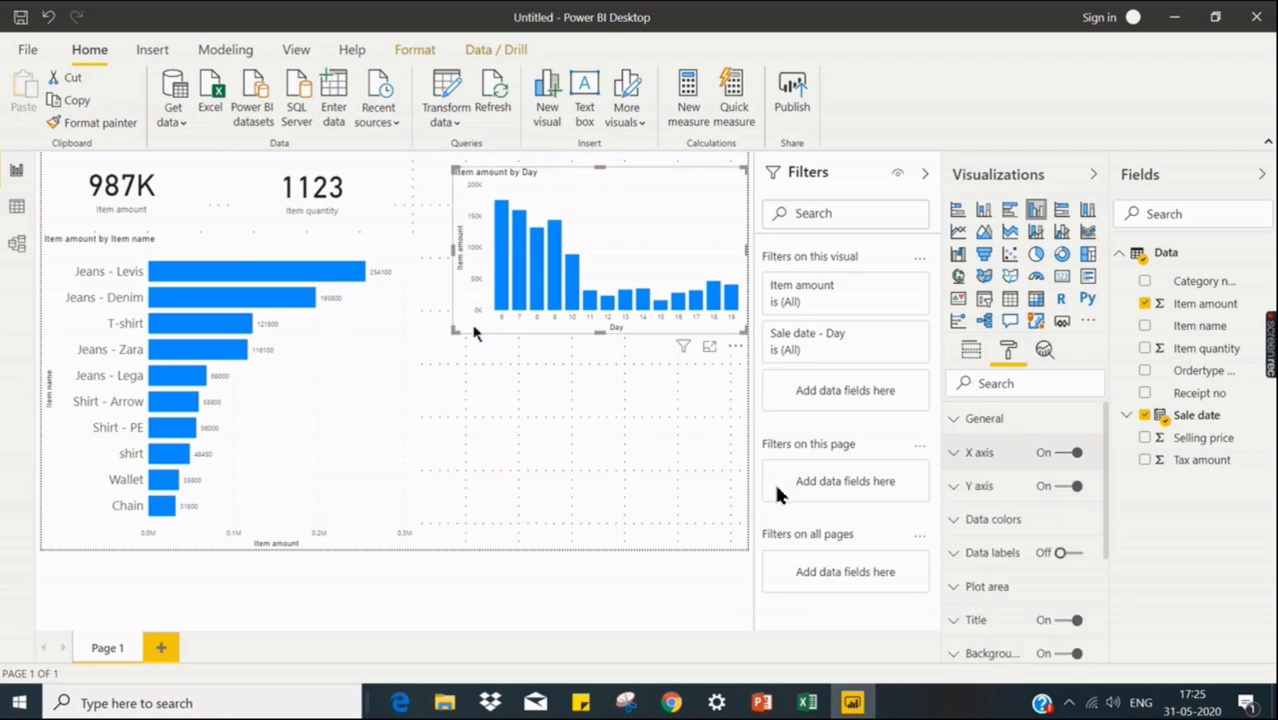
{"action": "left_click_drag", "start_coordinate": [461, 334], "coordinate": [424, 329]}
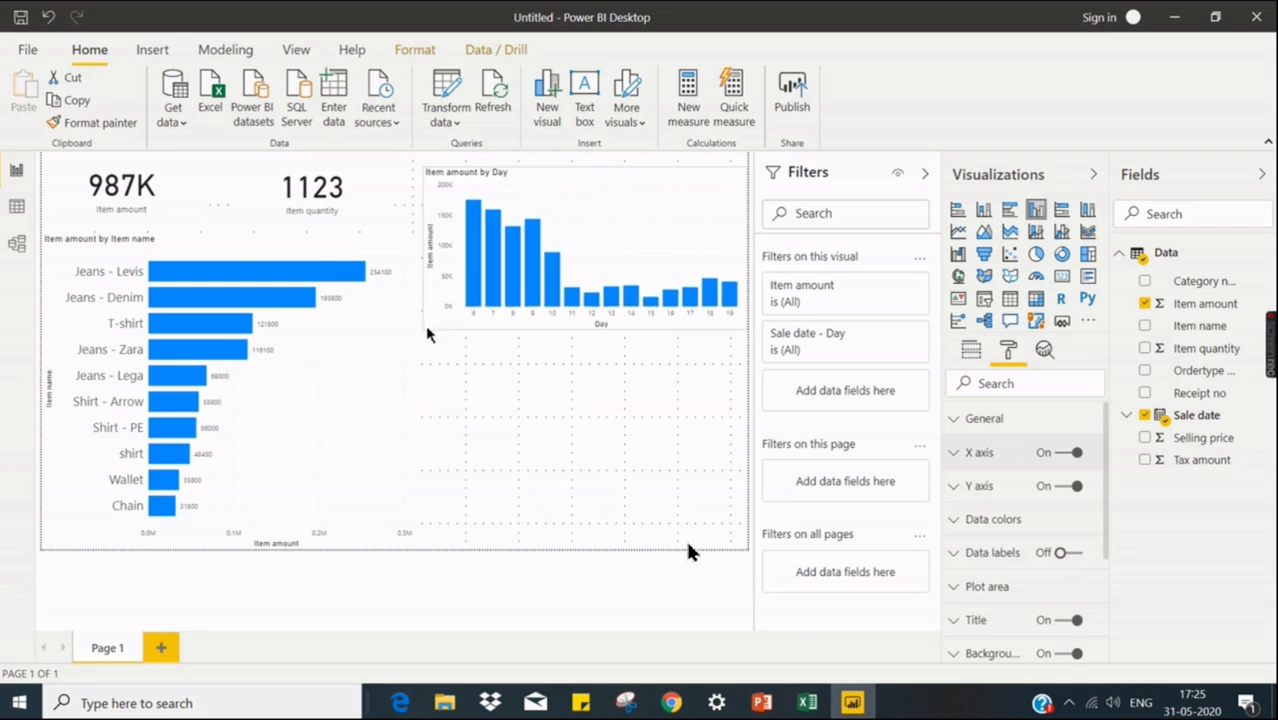
{"action": "left_click", "coordinate": [533, 445]}
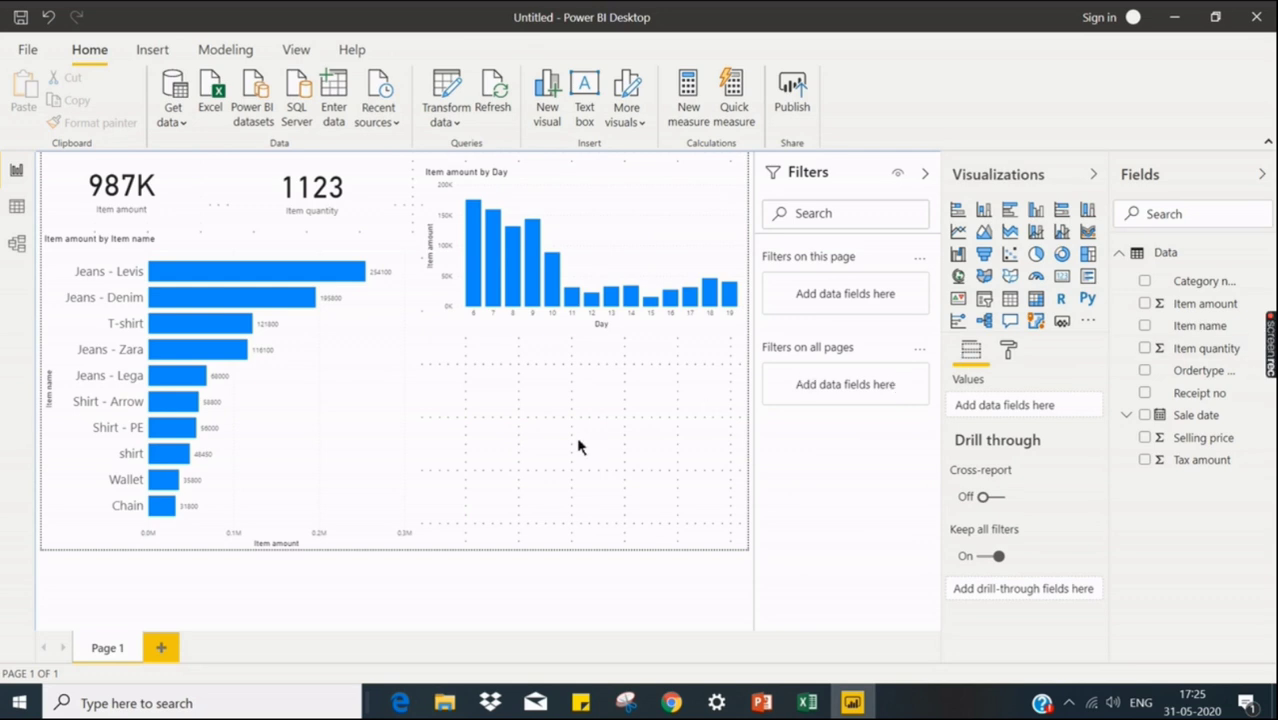
Create a pie chart with Ordertype name as legend and Item amount as values.
{"action": "left_click", "coordinate": [1037, 256]}
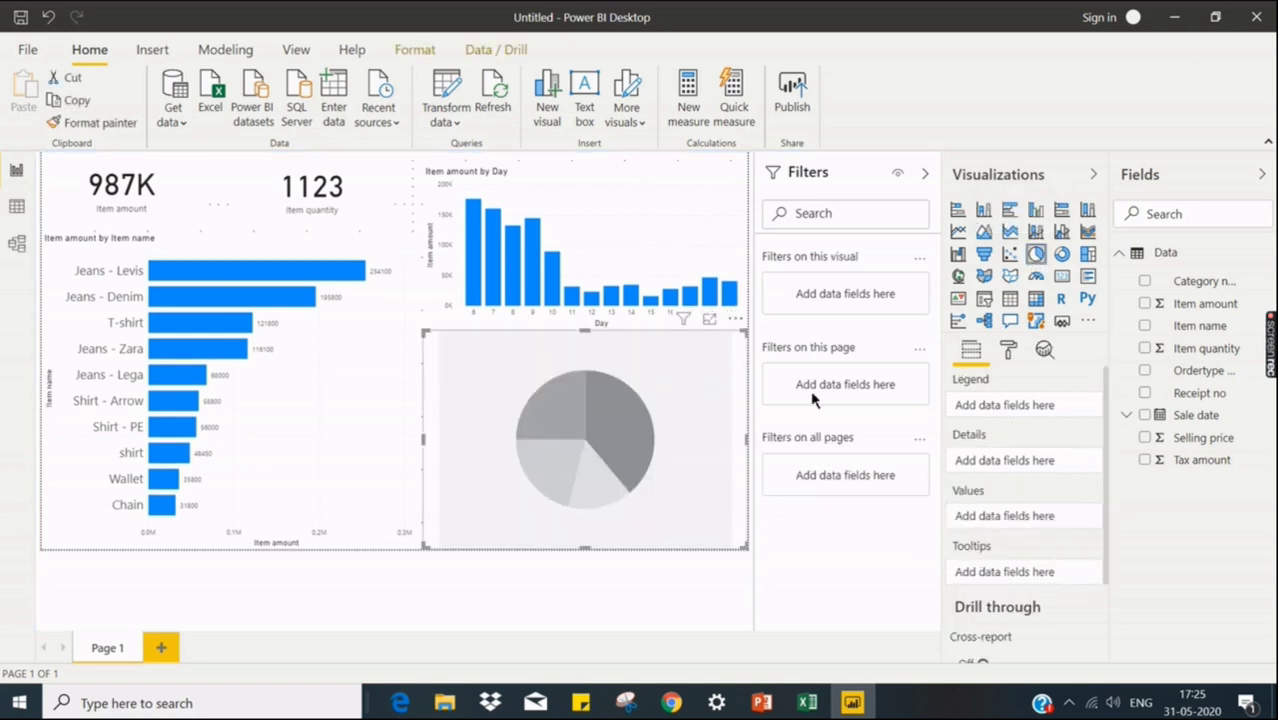
{"action": "left_click", "coordinate": [1145, 371]}
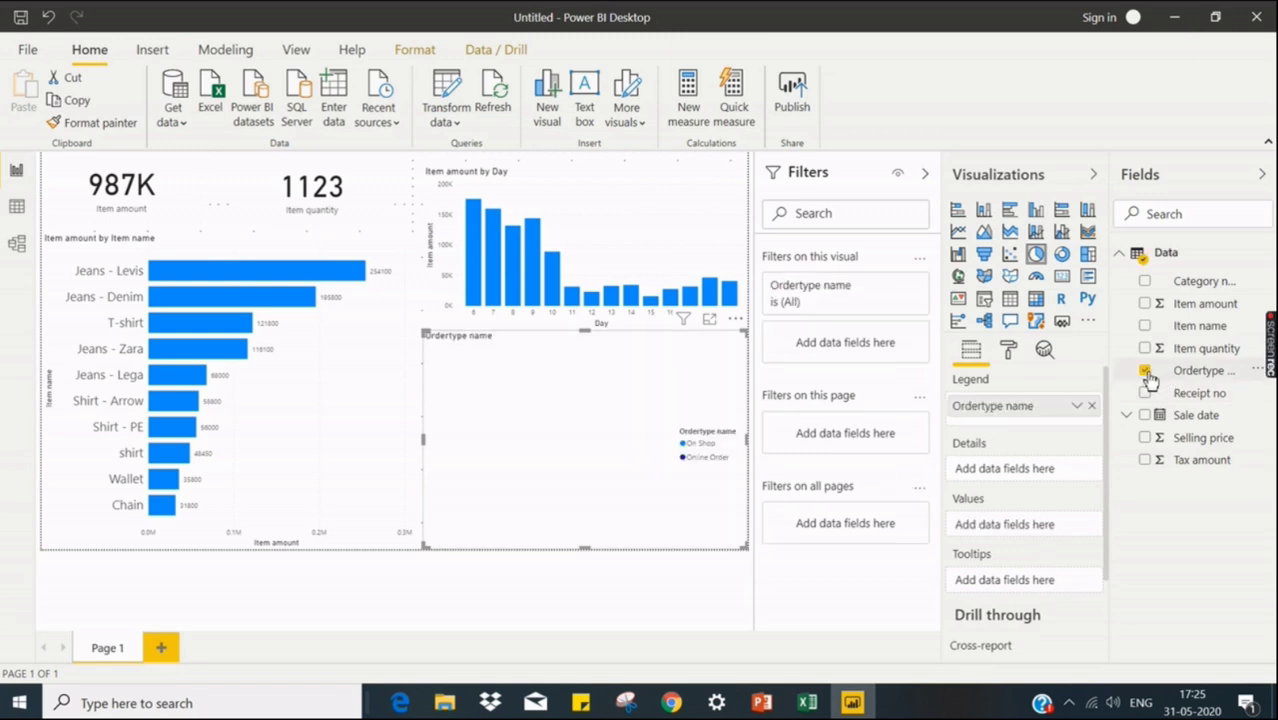
{"action": "left_click", "coordinate": [1145, 304]}
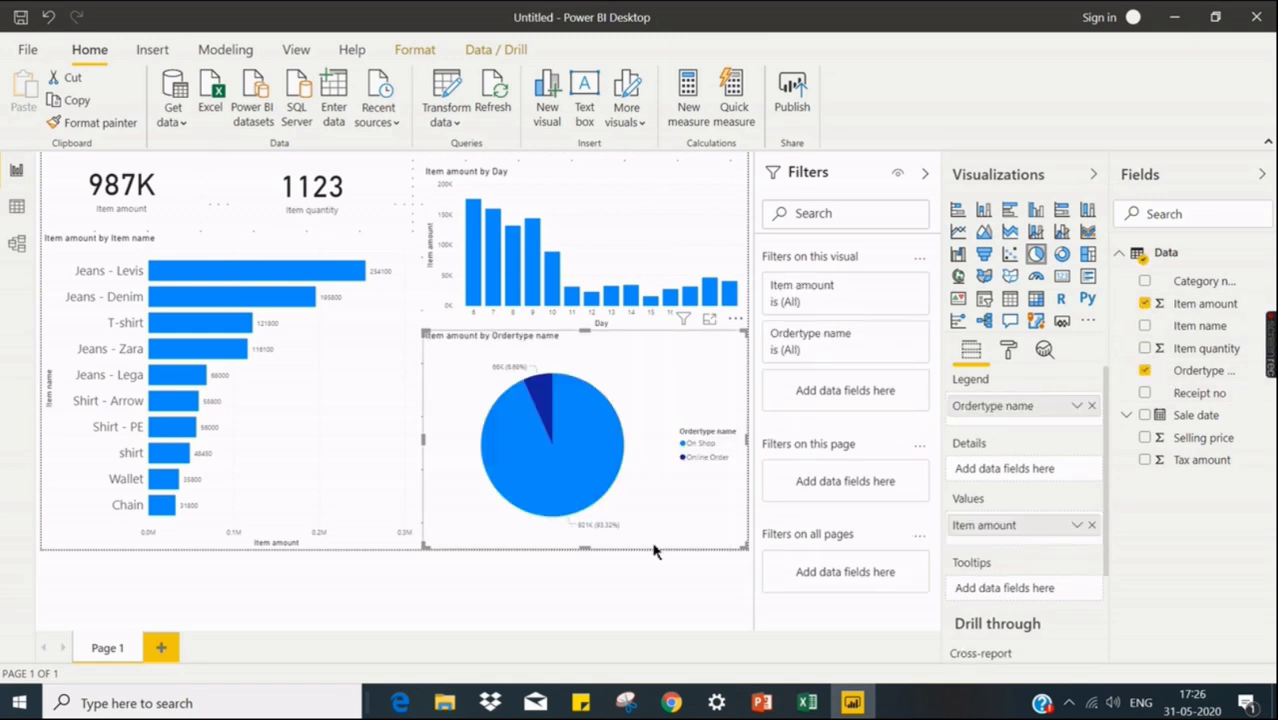
{"action": "left_click", "coordinate": [622, 600]}
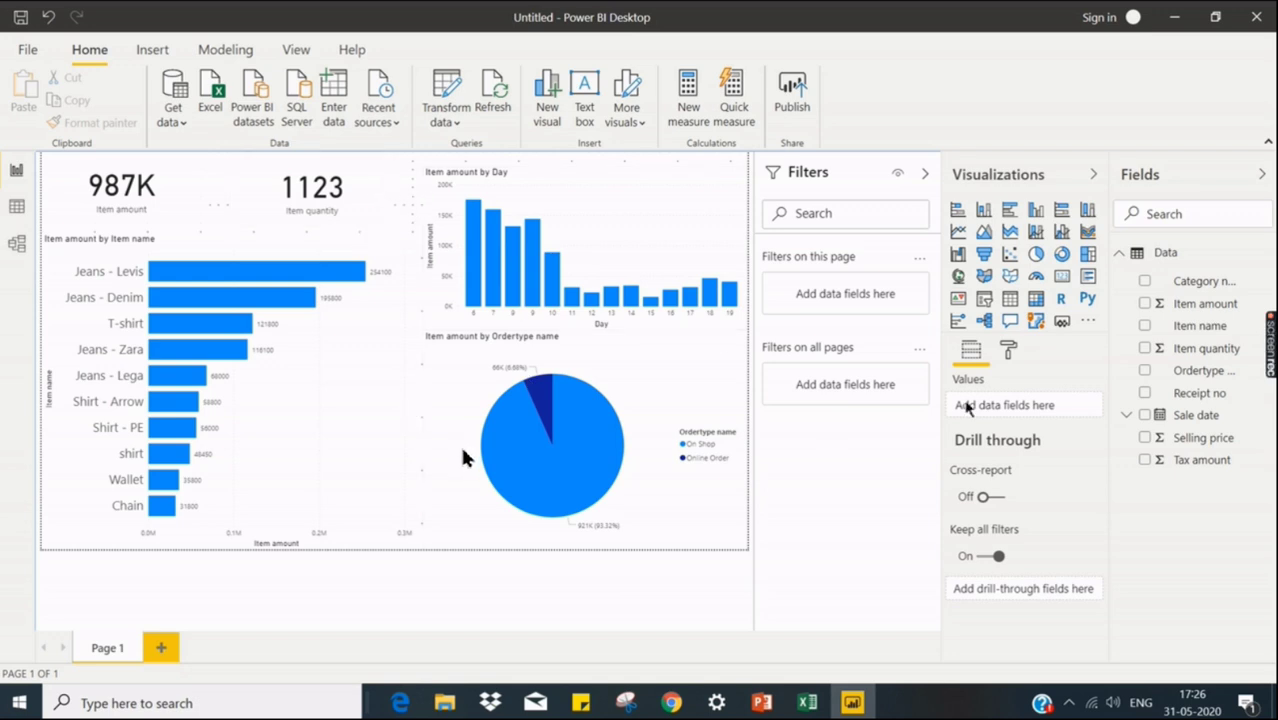
Set the page background to a grey theme colour at 9% transparency.
{"action": "left_click", "coordinate": [1008, 349]}
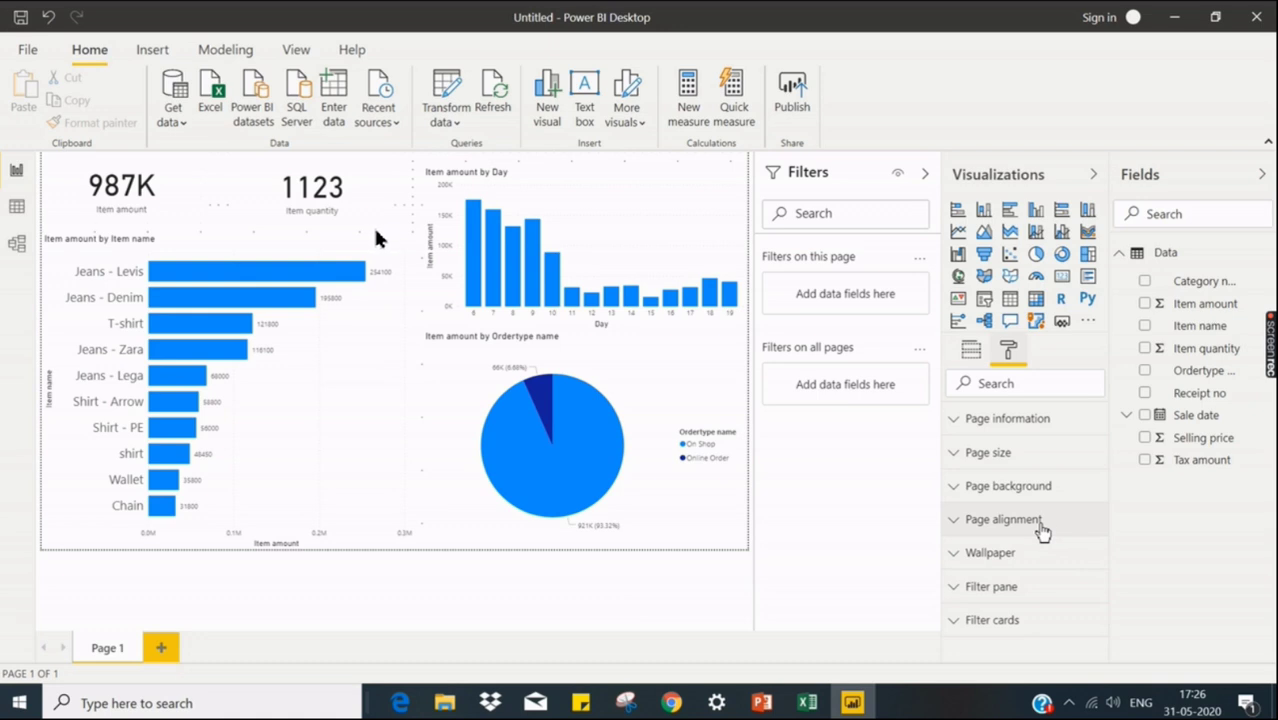
{"action": "left_click", "coordinate": [990, 486]}
{"action": "left_click", "coordinate": [984, 542]}
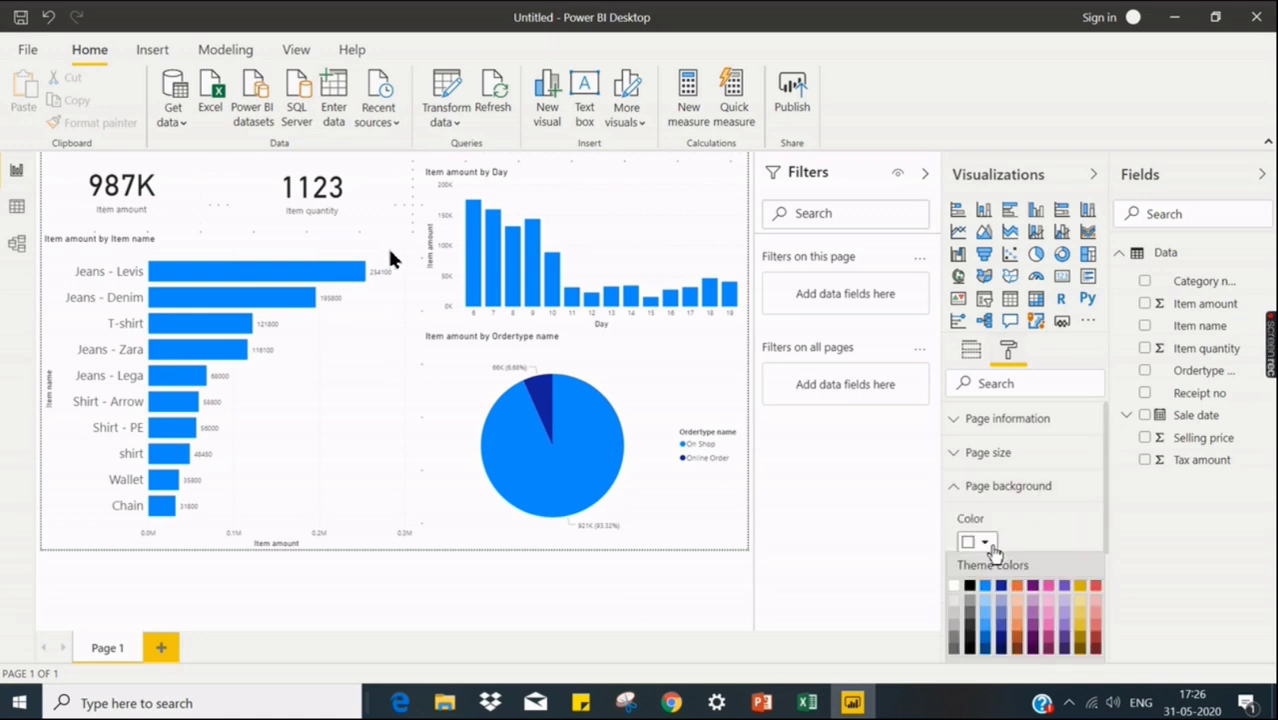
{"action": "left_click", "coordinate": [955, 627]}
{"action": "left_click_drag", "start_coordinate": [1060, 610], "coordinate": [1018, 607]}
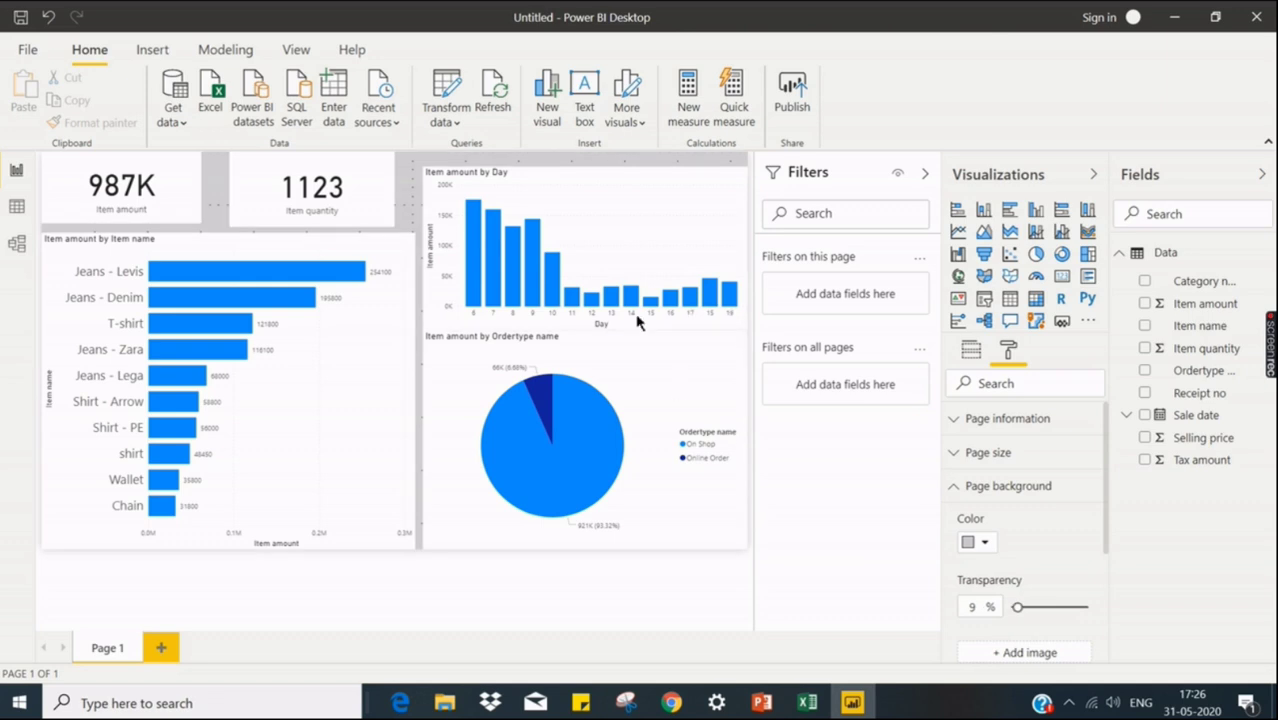
{"action": "left_click", "coordinate": [633, 240]}
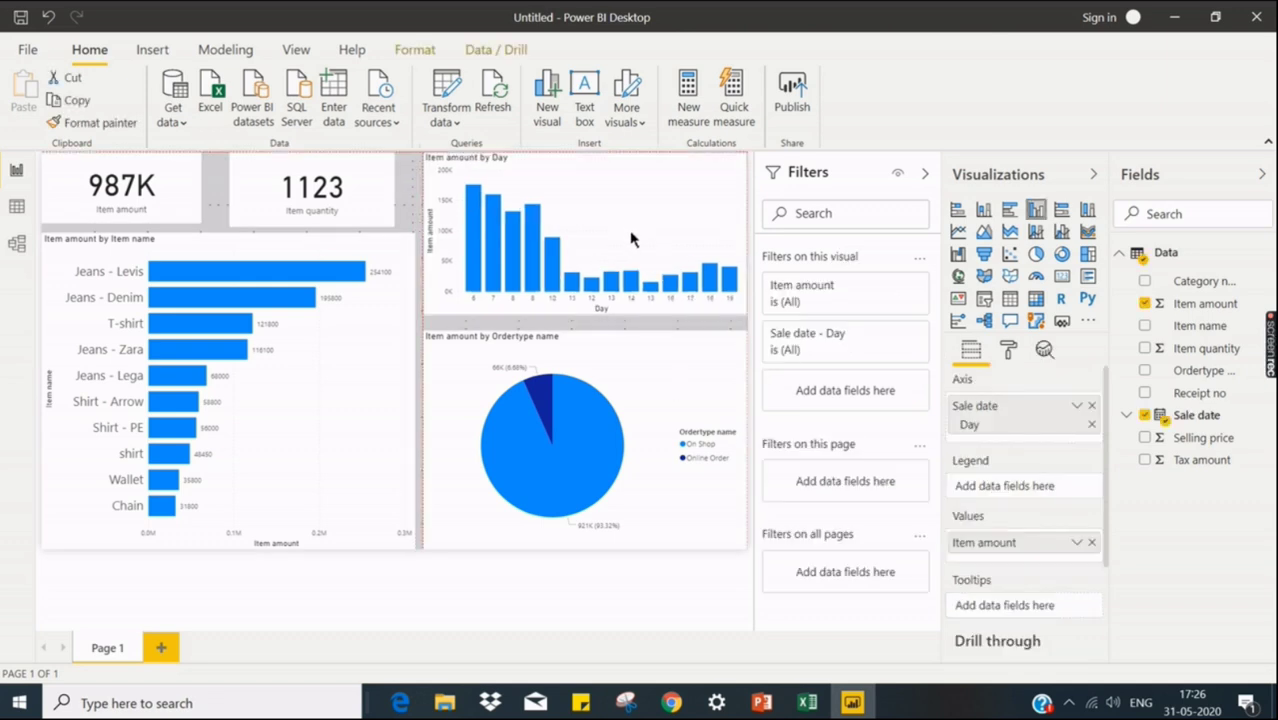
Pull in the pie chart's right edge and stretch the 1123 Item quantity card wider.
{"action": "left_click", "coordinate": [697, 389]}
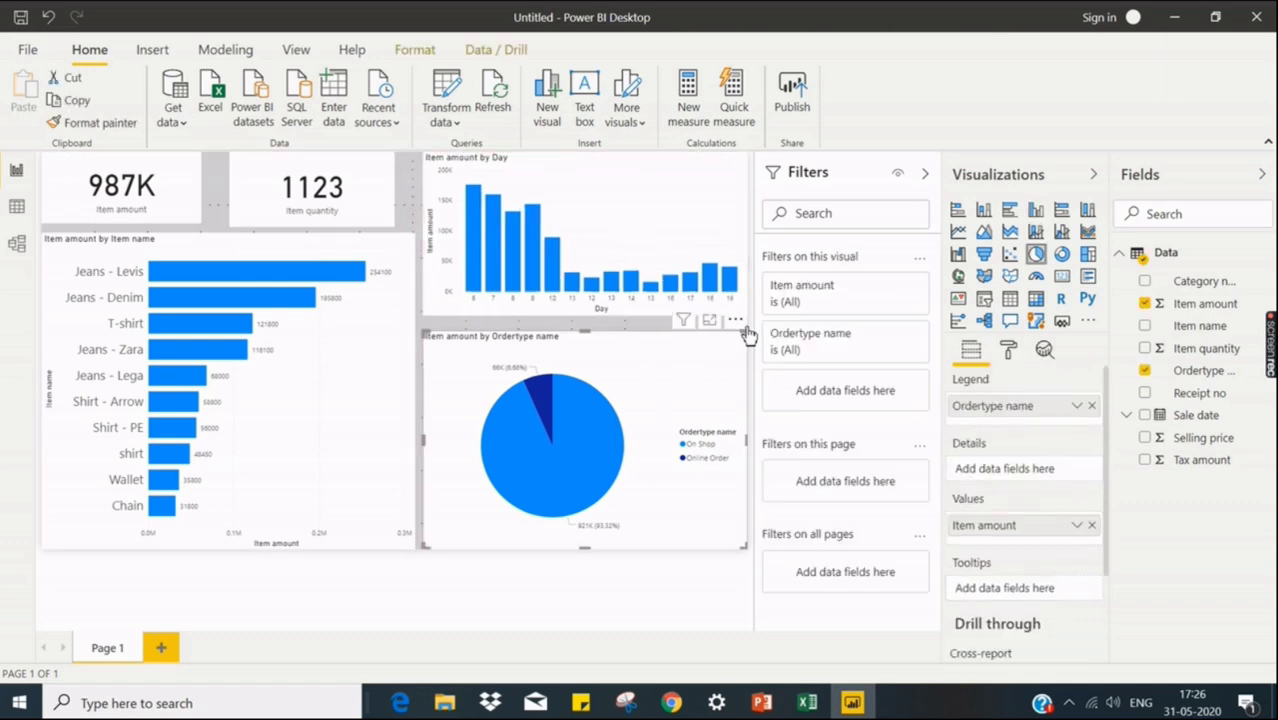
{"action": "left_click_drag", "start_coordinate": [746, 336], "coordinate": [733, 337]}
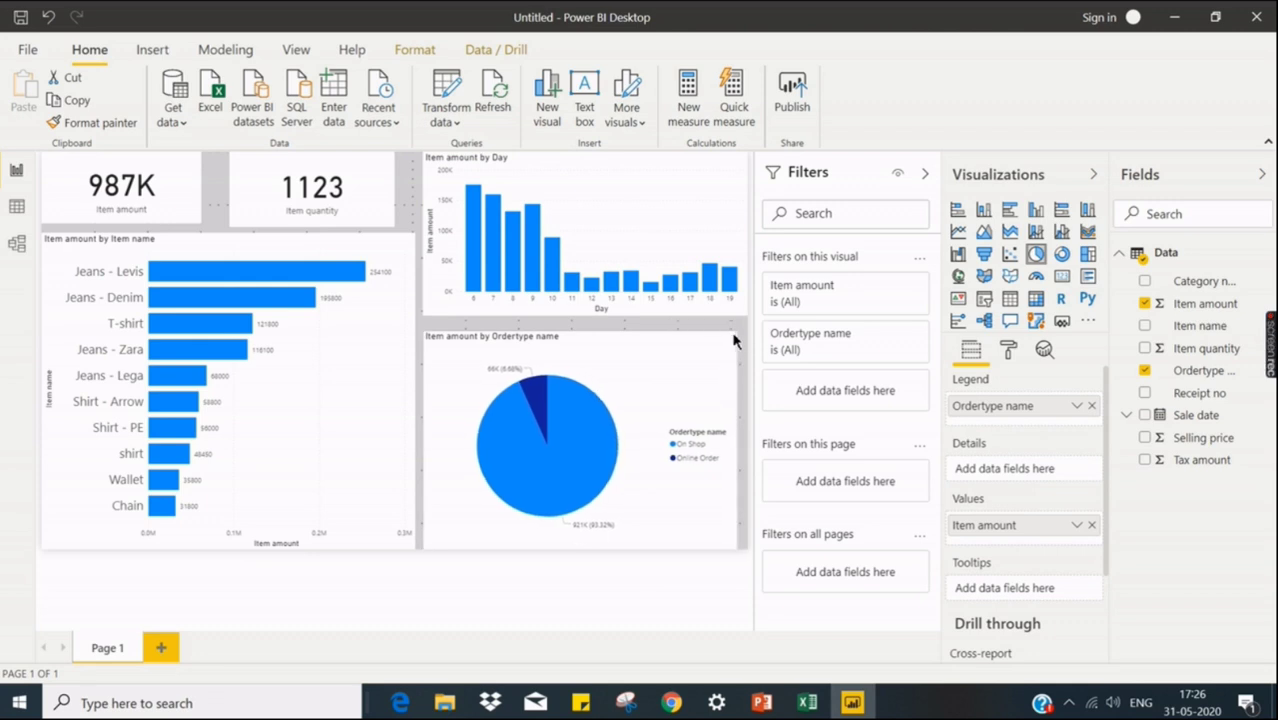
{"action": "left_click", "coordinate": [383, 193]}
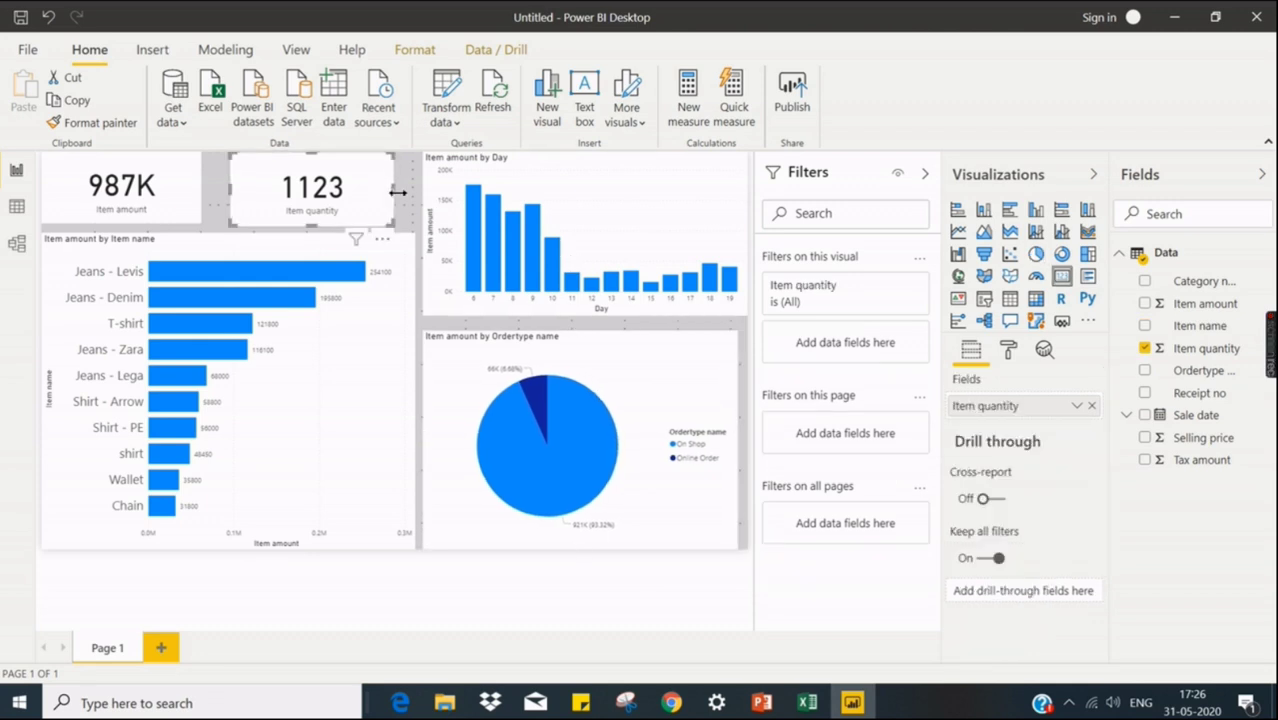
{"action": "left_click_drag", "start_coordinate": [398, 191], "coordinate": [416, 191]}
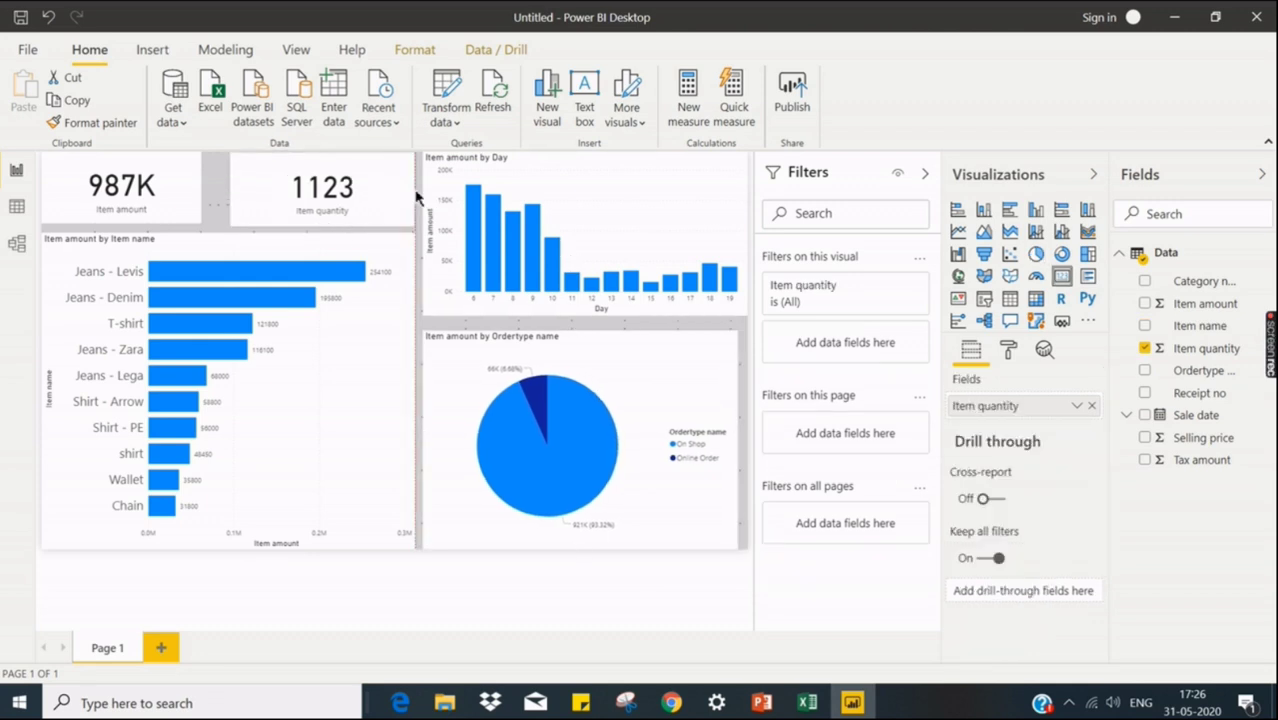
{"action": "left_click", "coordinate": [458, 326]}
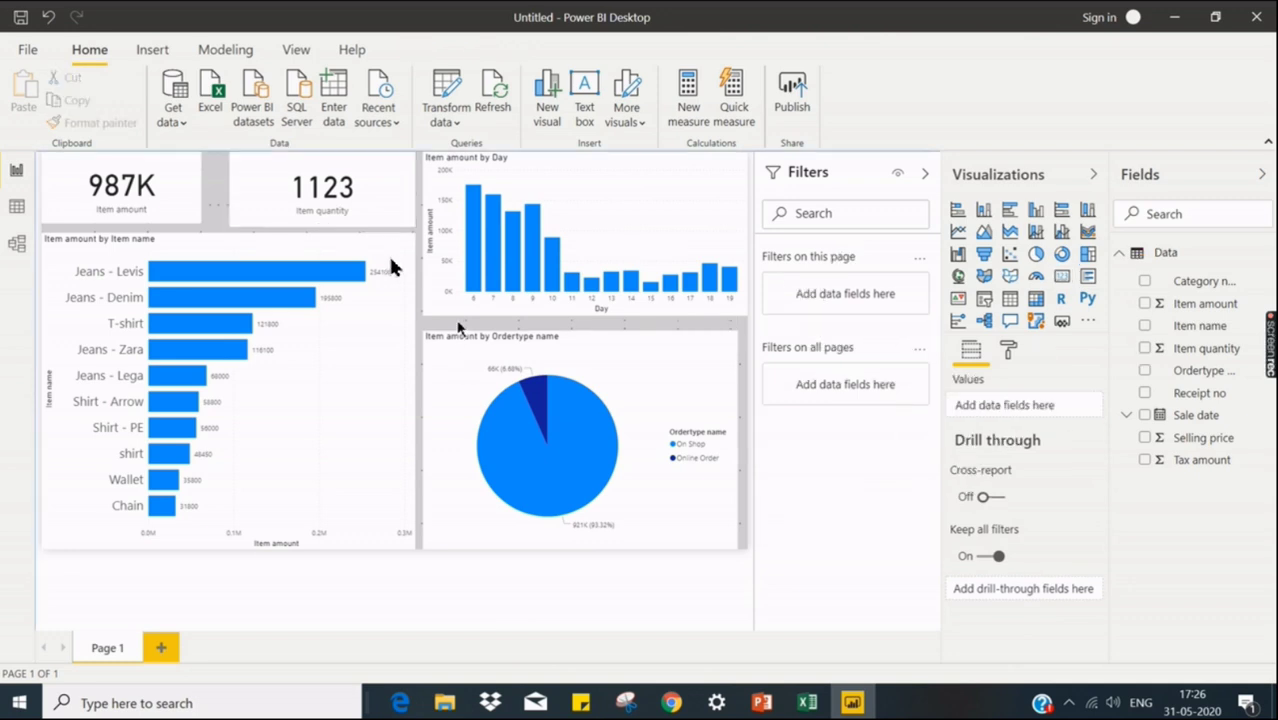